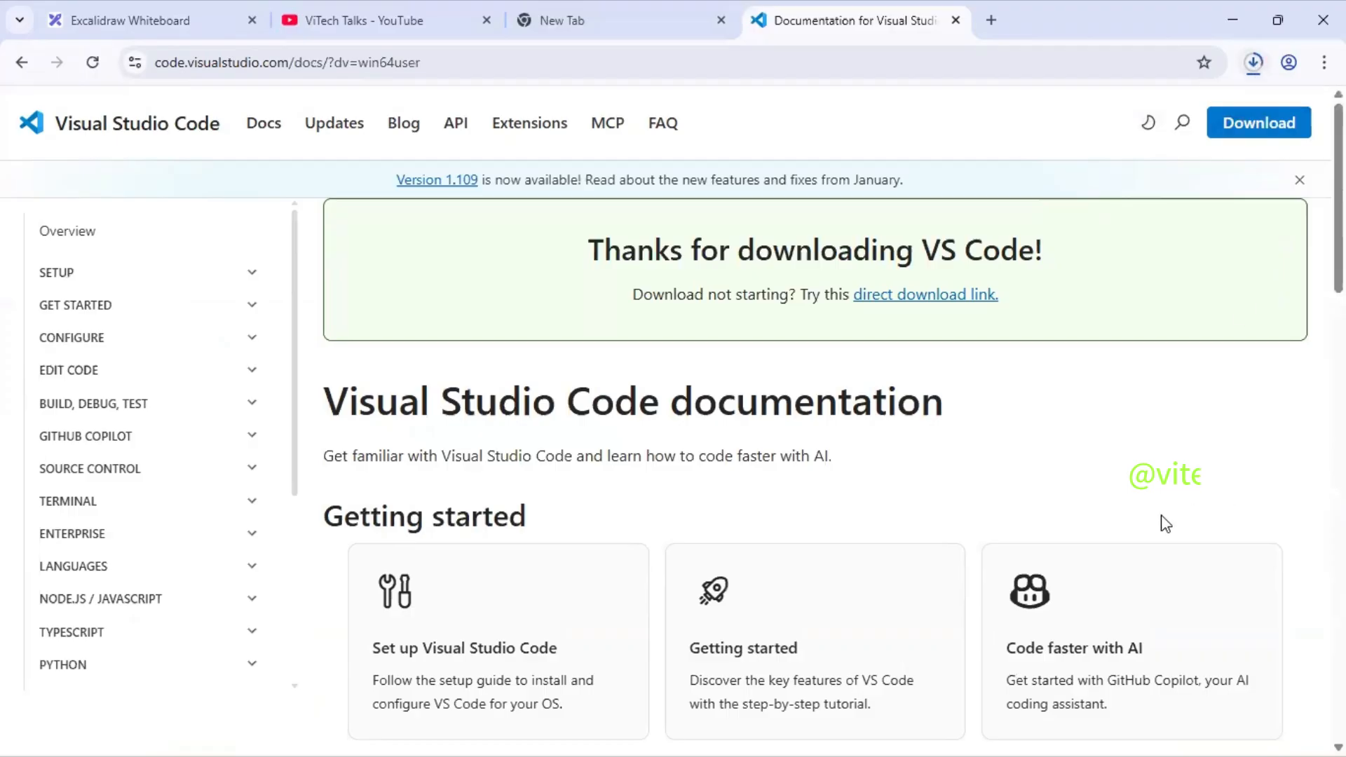
# Look through the Visual Studio Code documentation page, from the Getting started cards to Top Extensions and Privacy.
pyautogui.scroll(-3, 1083, 515)
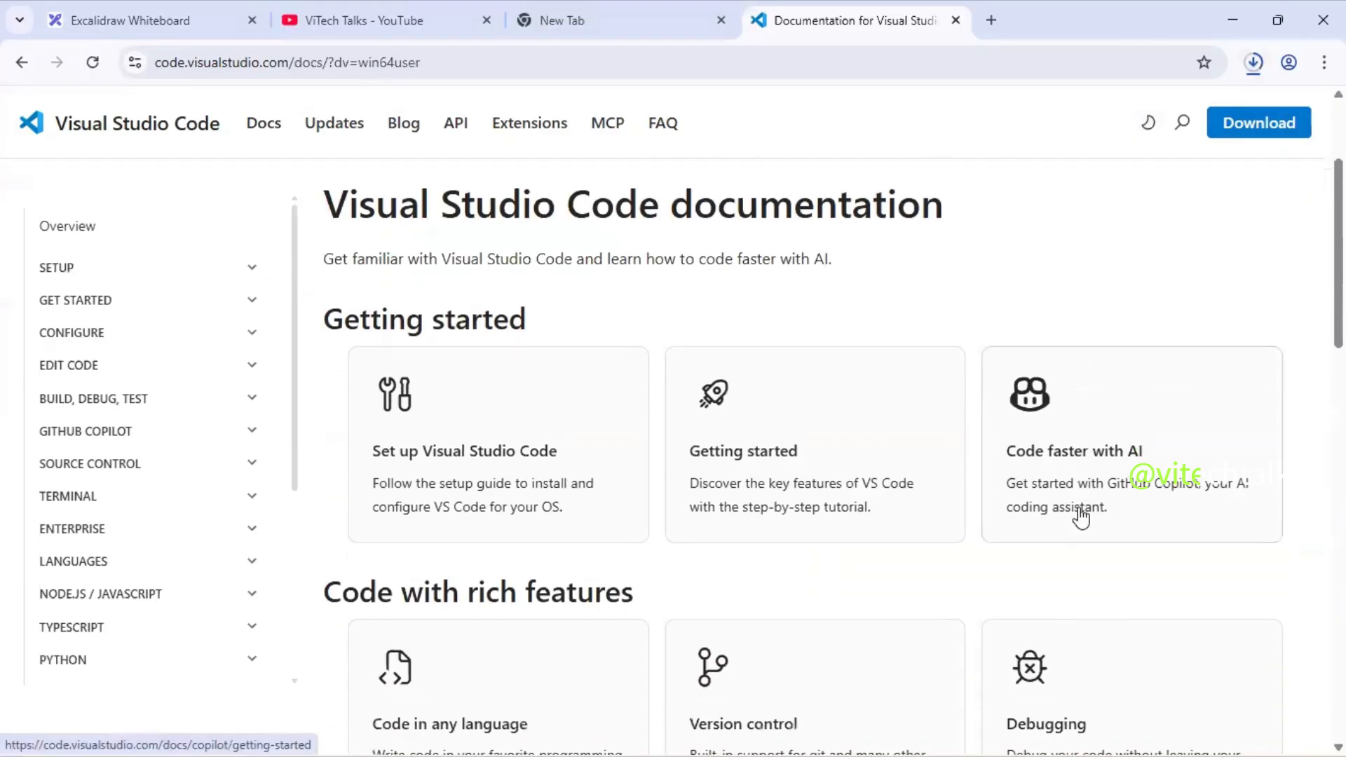
pyautogui.scroll(-1, 1079, 517)
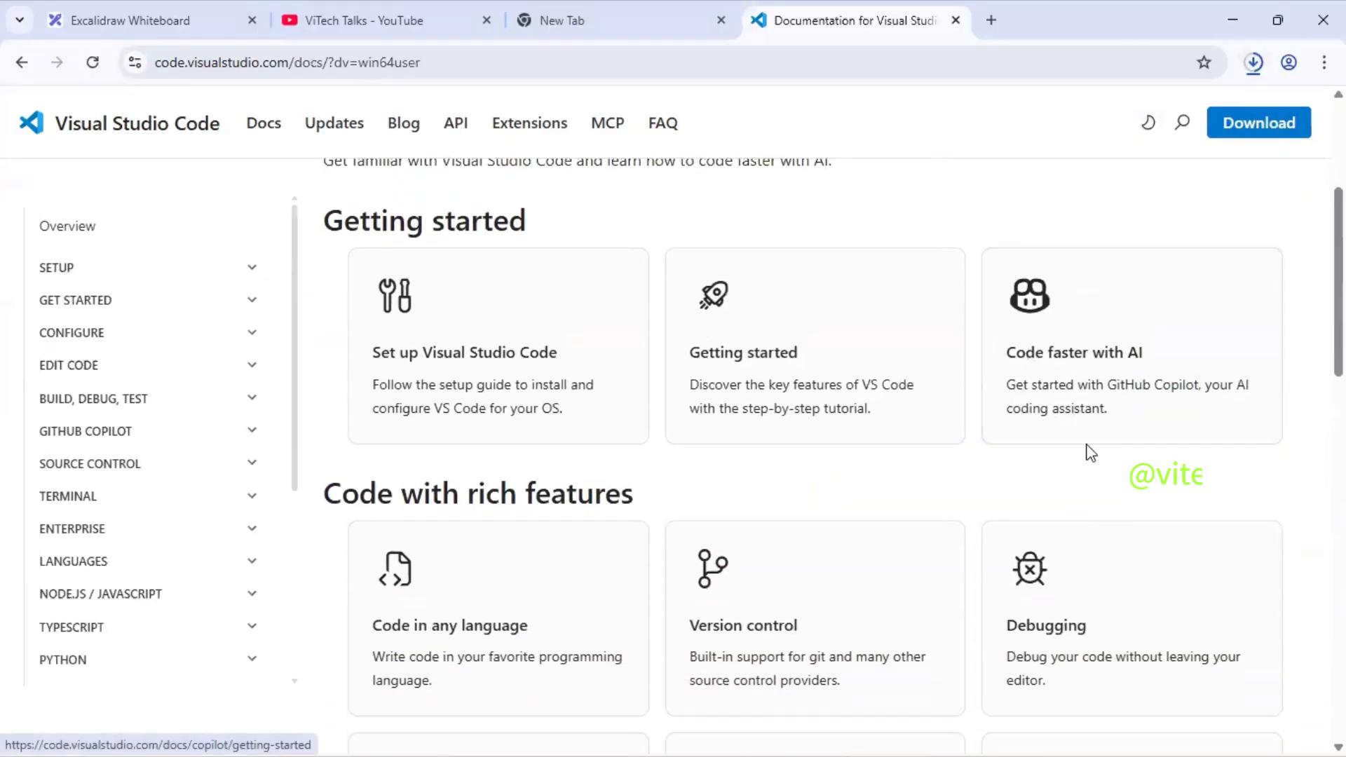
pyautogui.scroll(-3, 1066, 459)
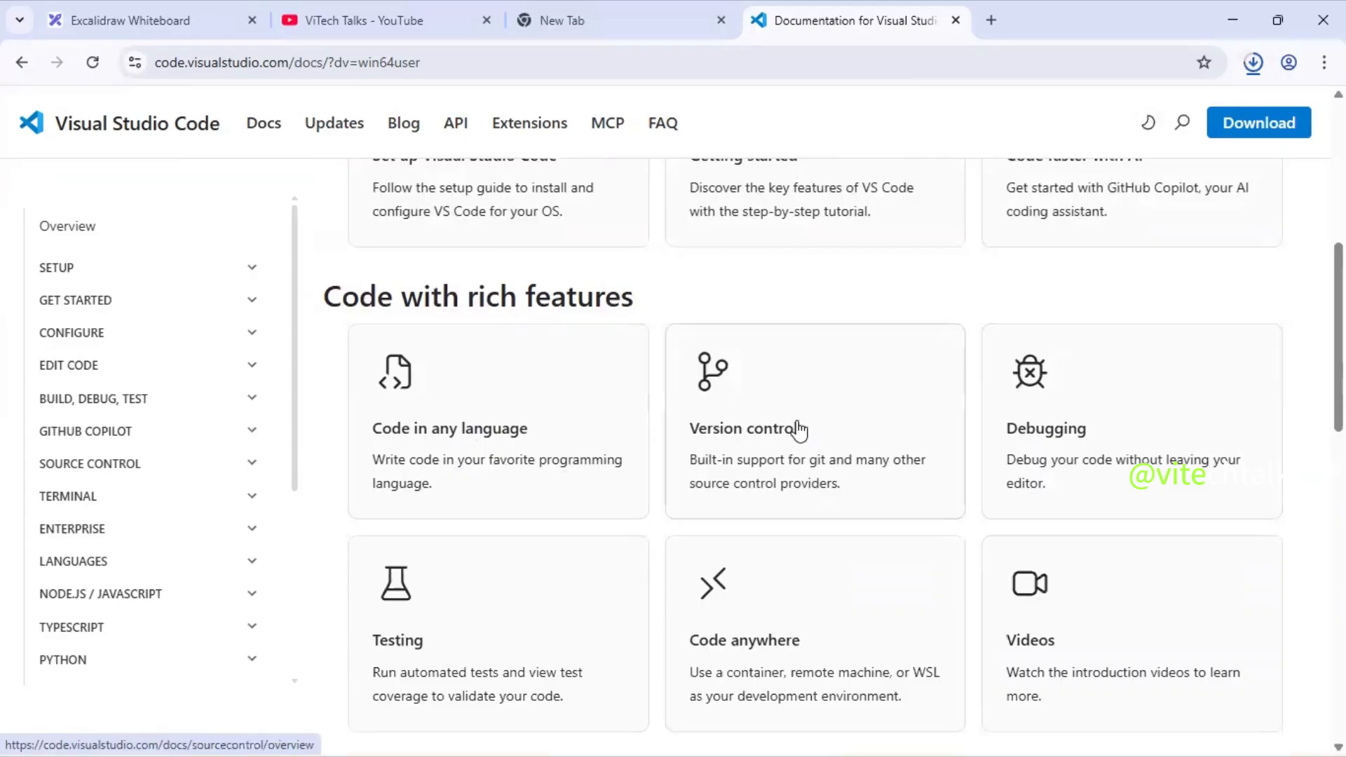
pyautogui.scroll(-3, 1141, 431)
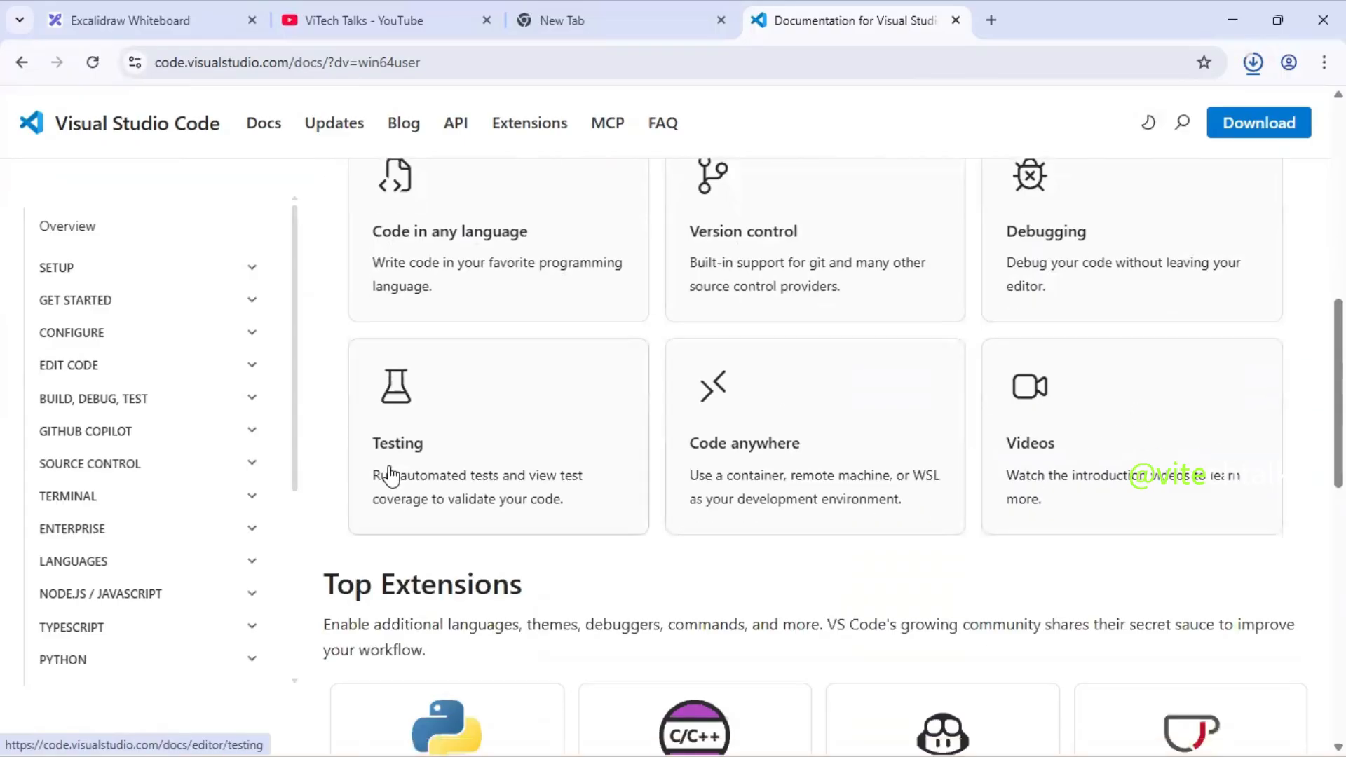
pyautogui.scroll(-3, 418, 465)
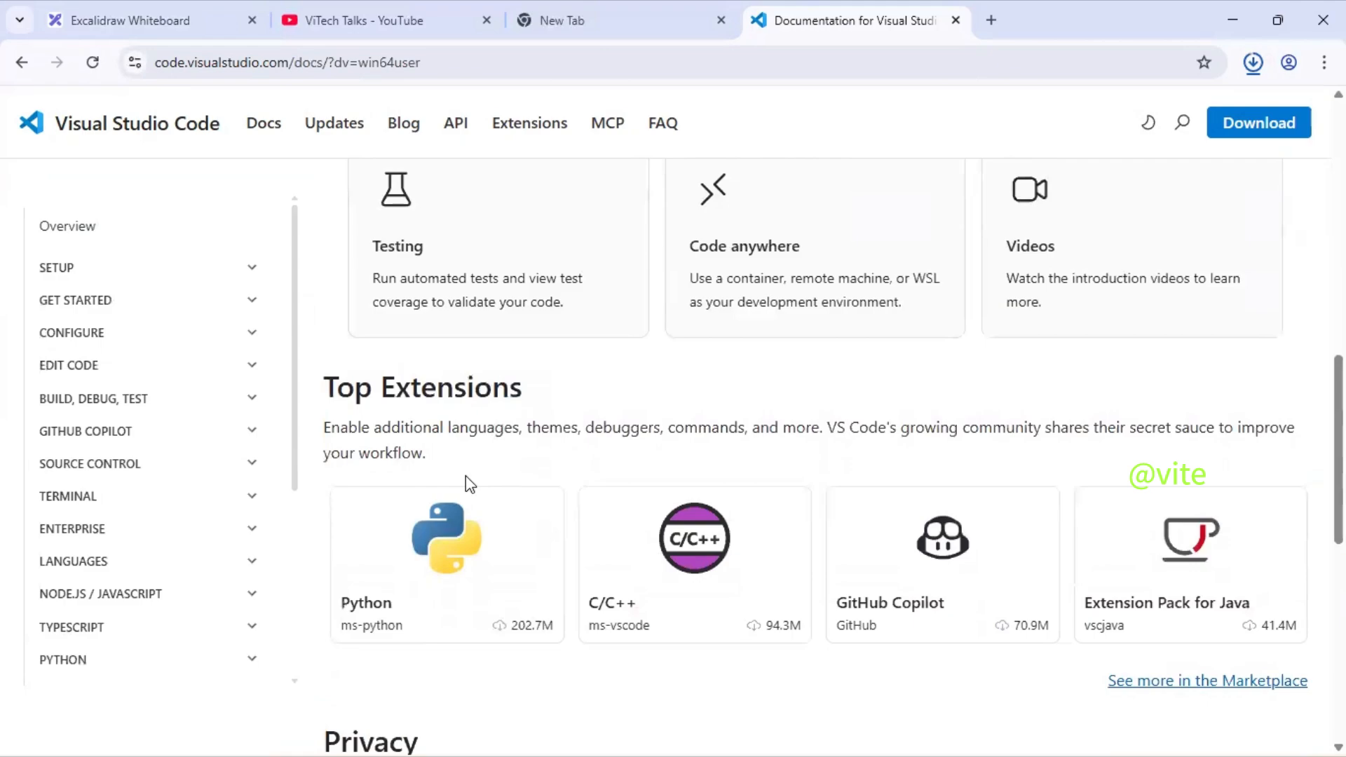
pyautogui.scroll(-3, 468, 483)
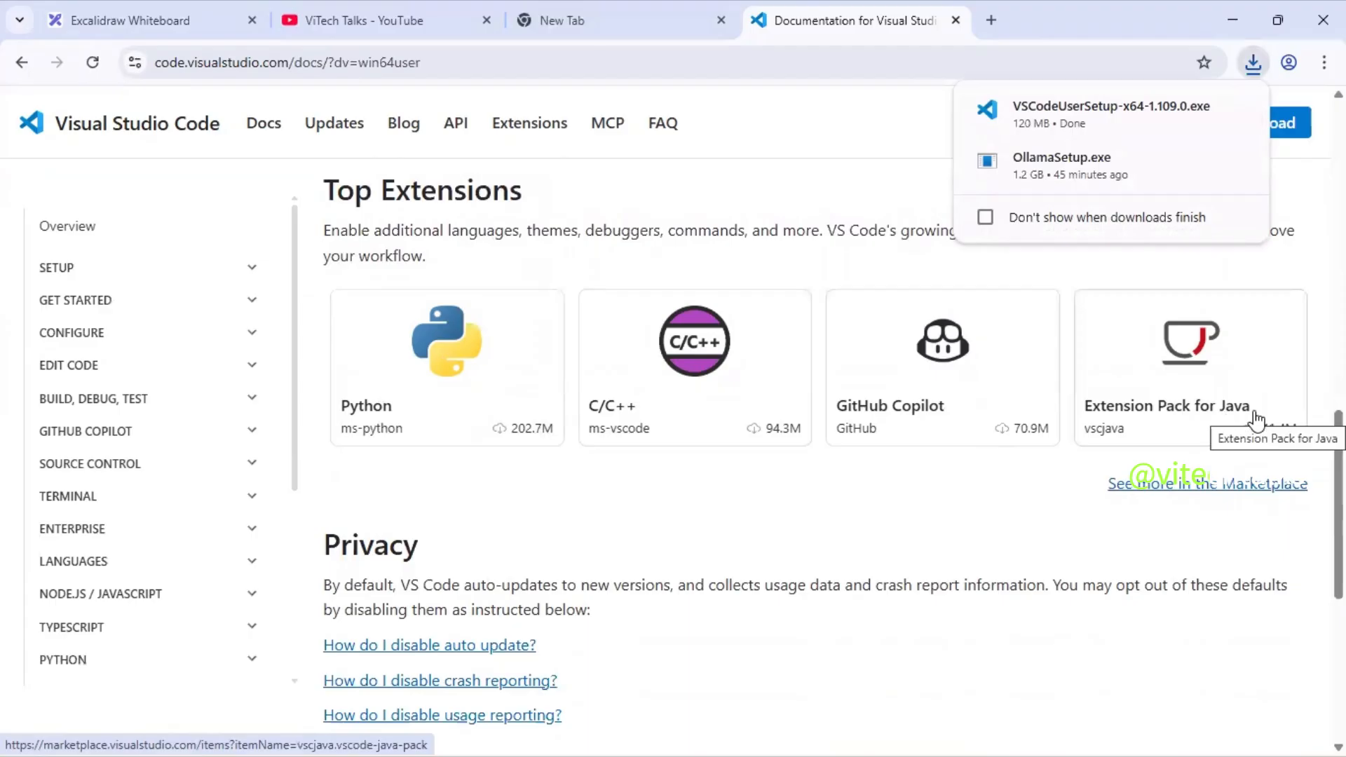
pyautogui.scroll(3, 746, 517)
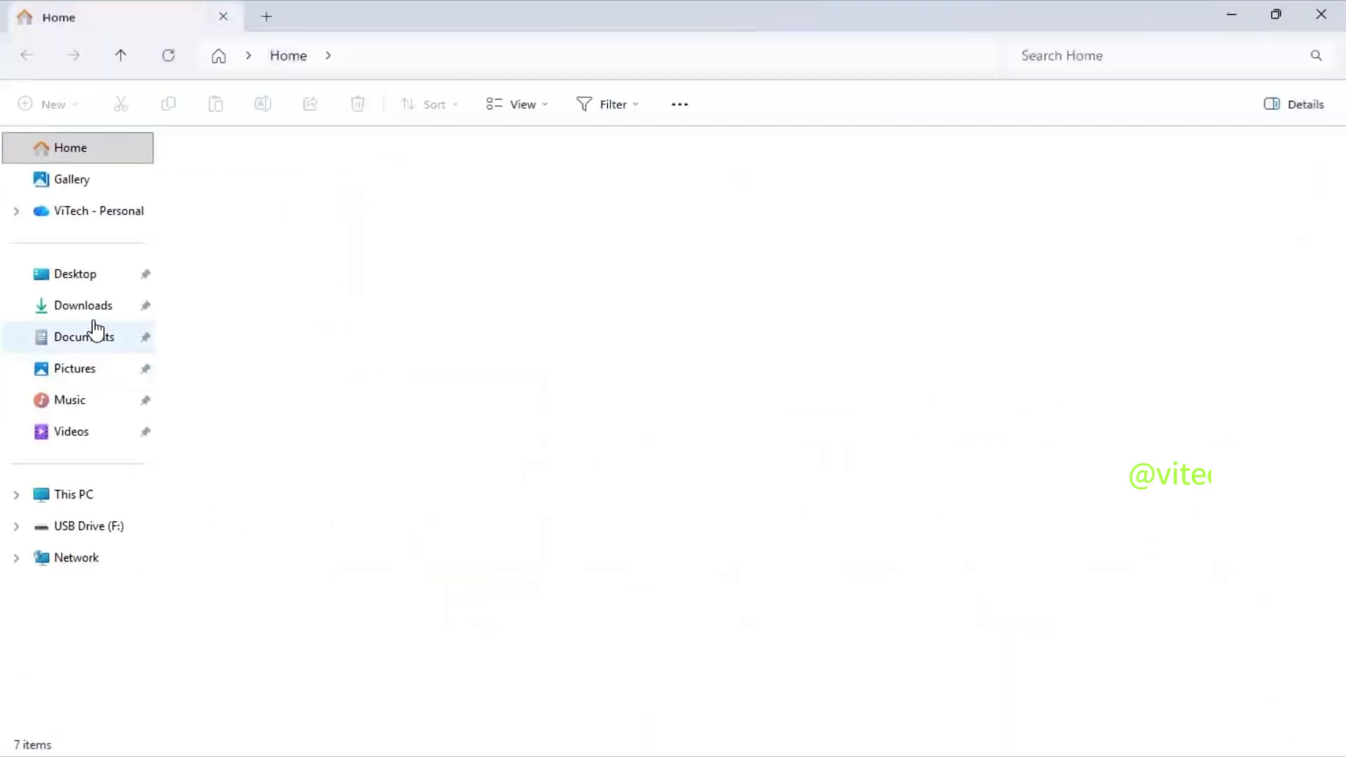
# Run VSCodeUserSetup-x64-1.109.0 from the Downloads folder as administrator and minimize the folder window.
pyautogui.click(90, 315)
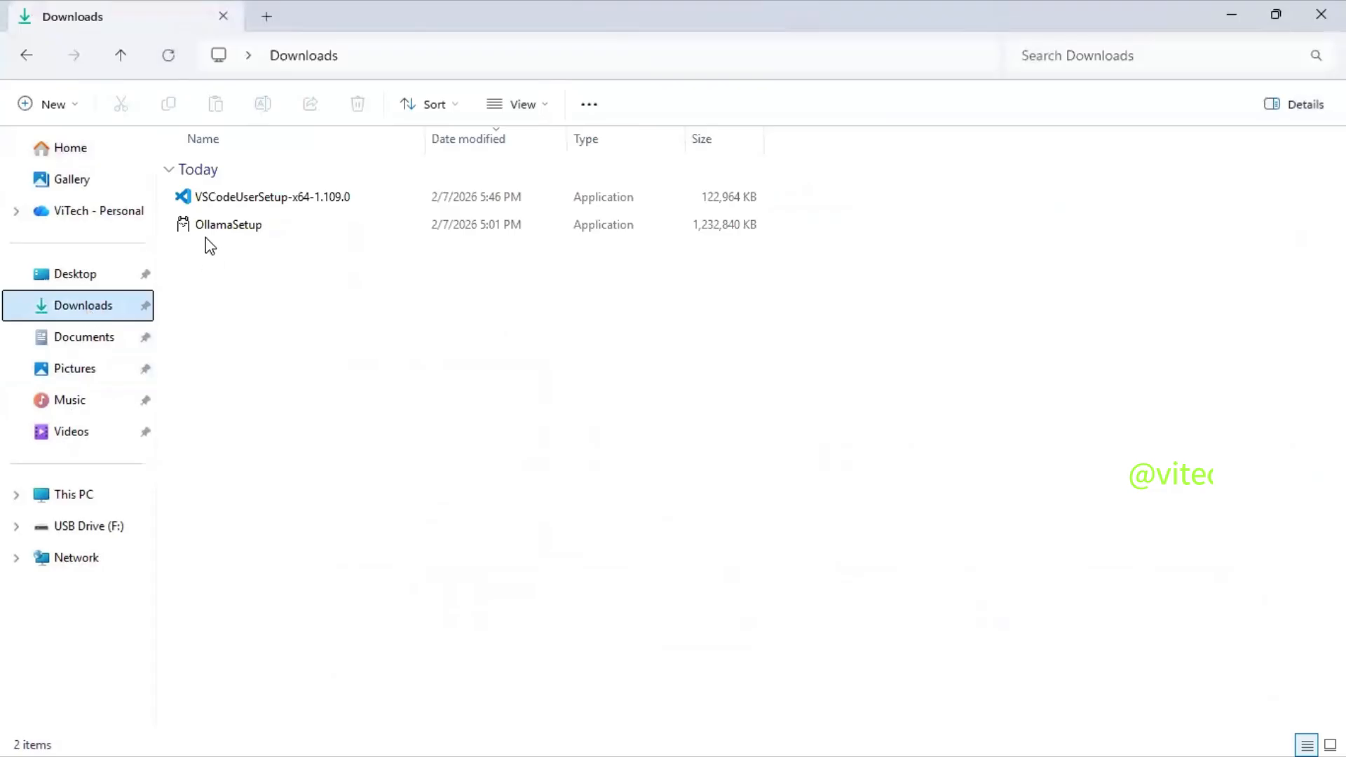
pyautogui.click(237, 201)
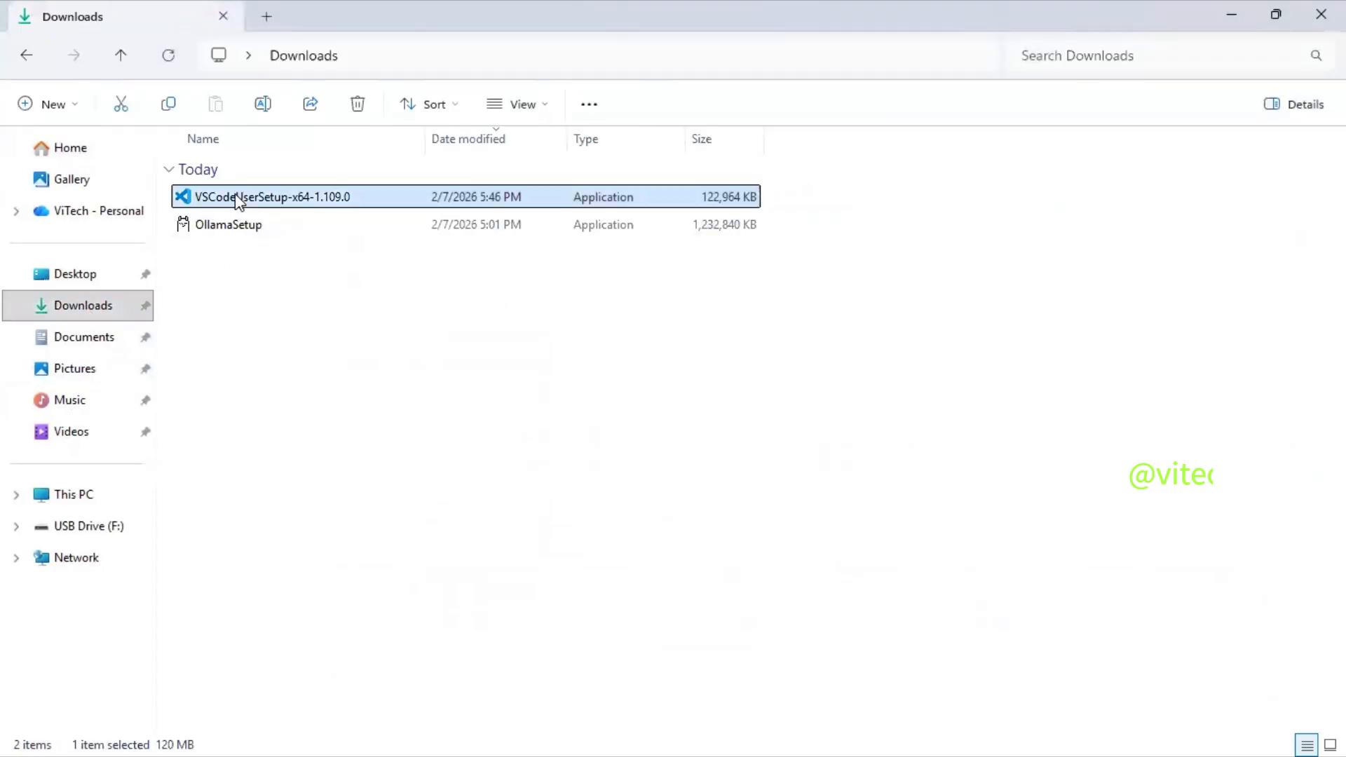
pyautogui.rightClick(237, 201)
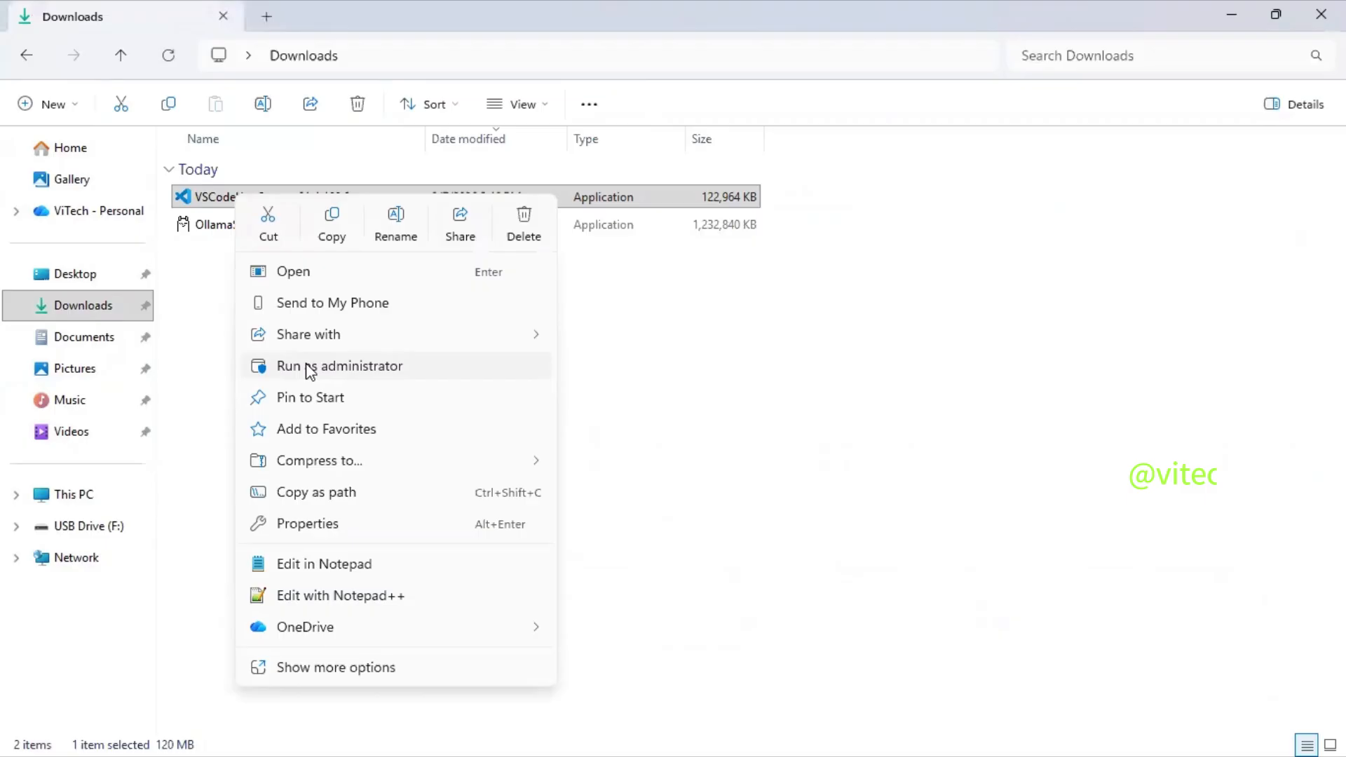
pyautogui.click(309, 370)
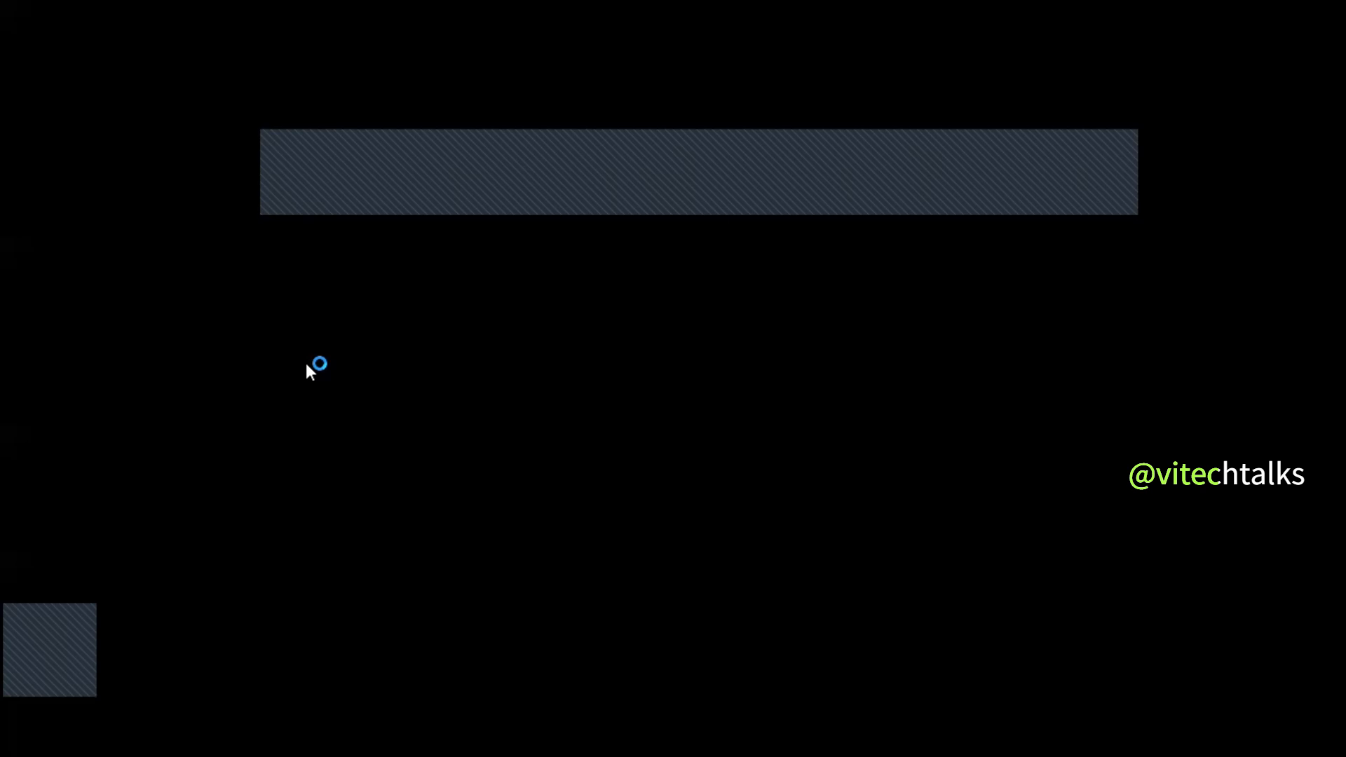
pyautogui.click(579, 531)
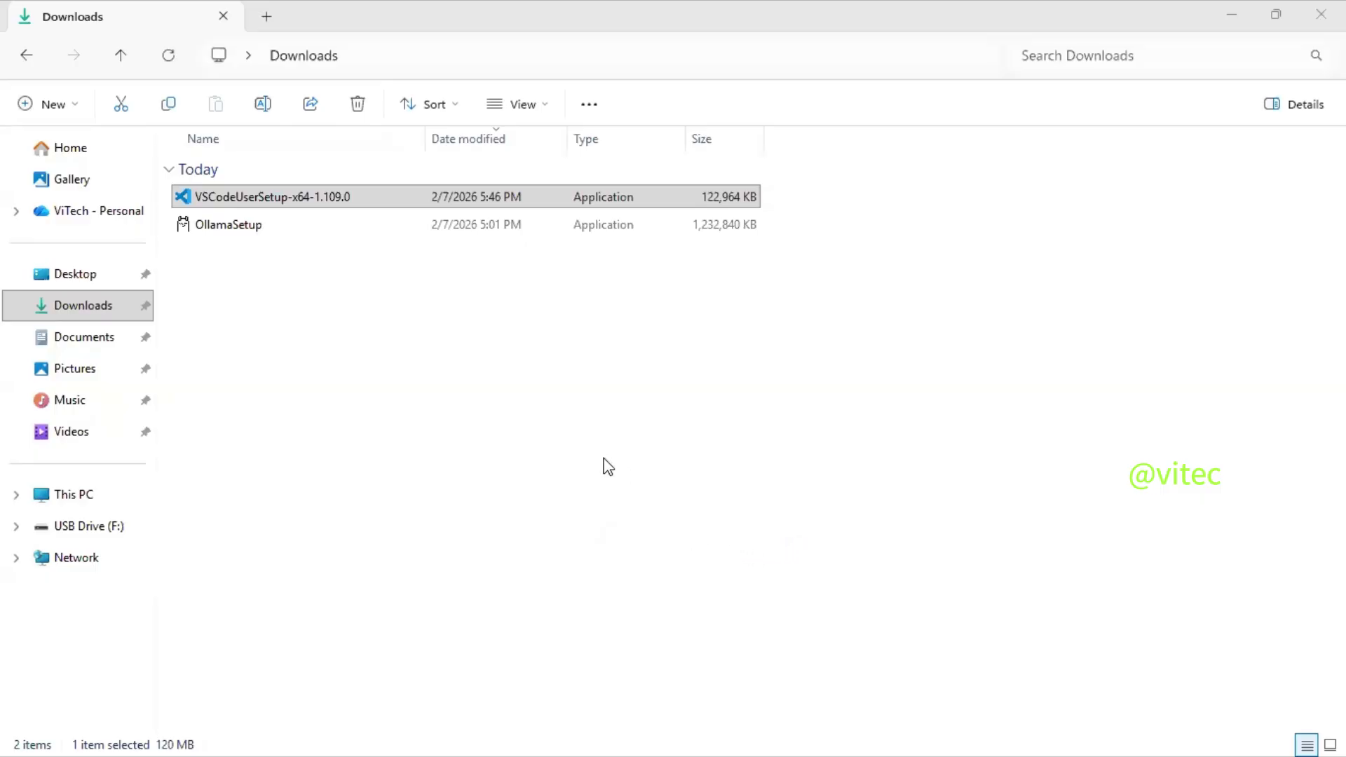
pyautogui.click(1234, 20)
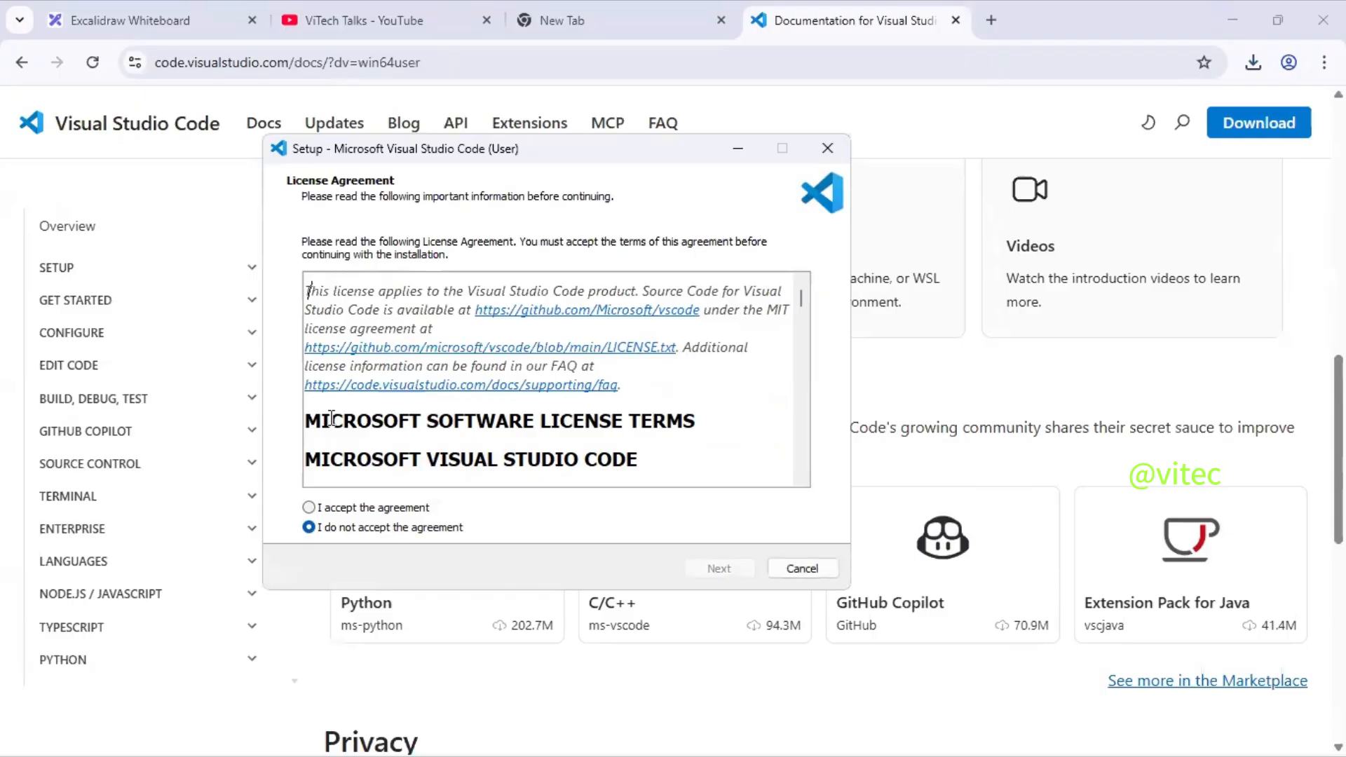
# Accept the license agreement and install Visual Studio Code in the default folders with a desktop icon, file type registration and Add to PATH enabled.
pyautogui.click(309, 507)
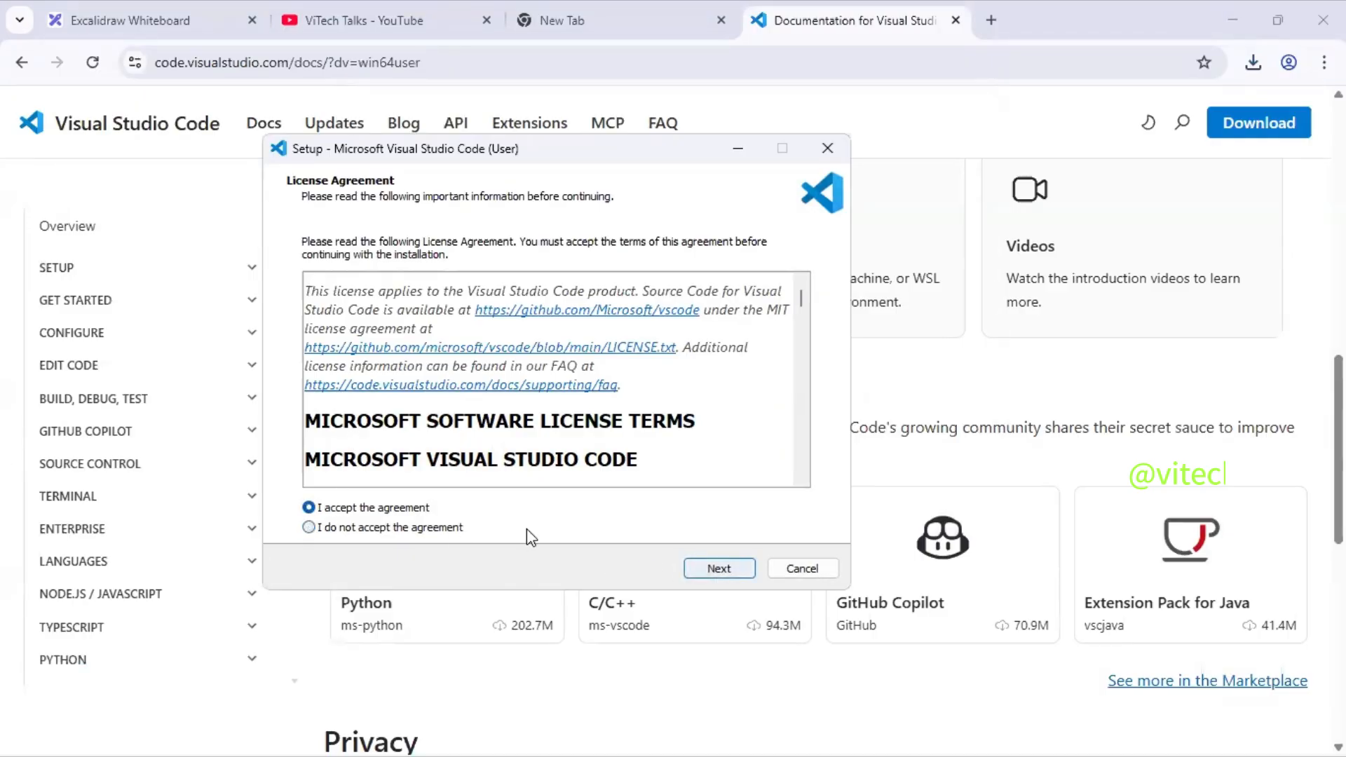
pyautogui.click(722, 565)
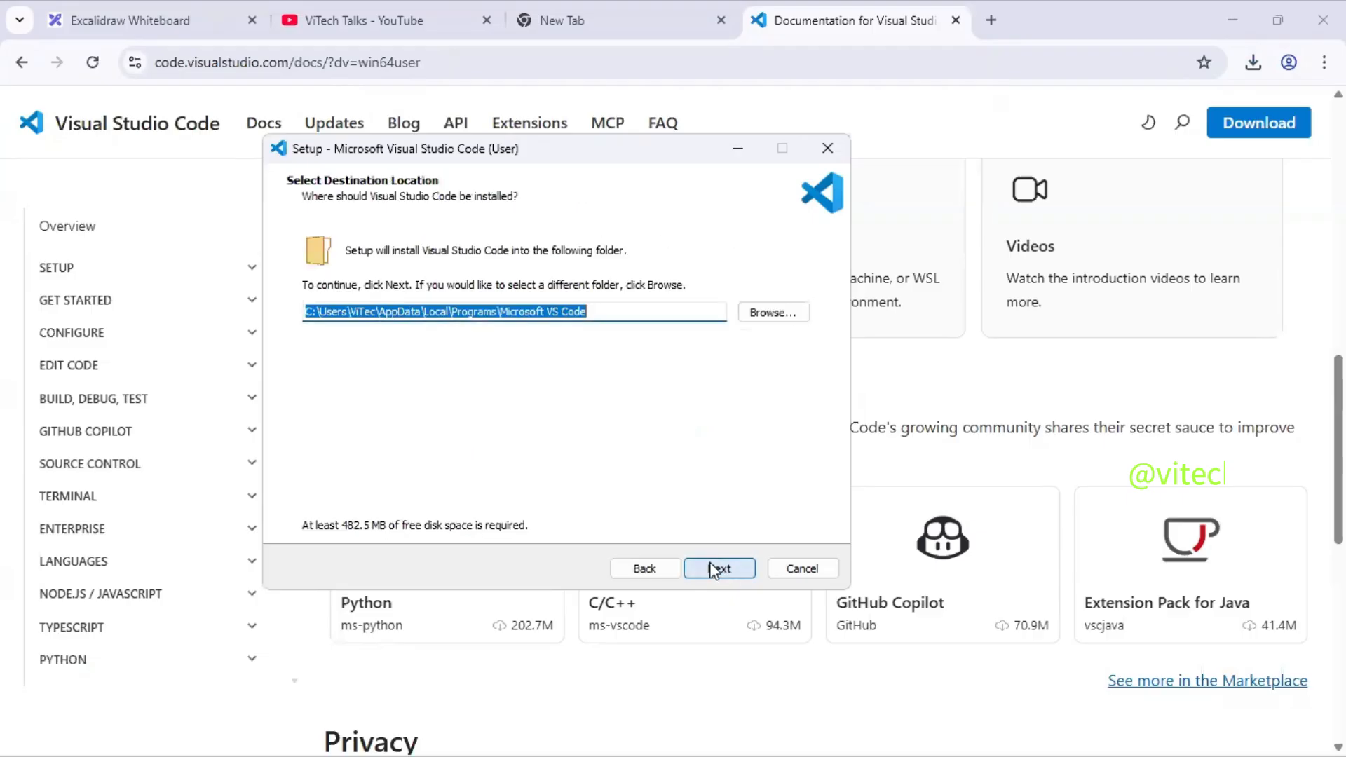
pyautogui.click(713, 565)
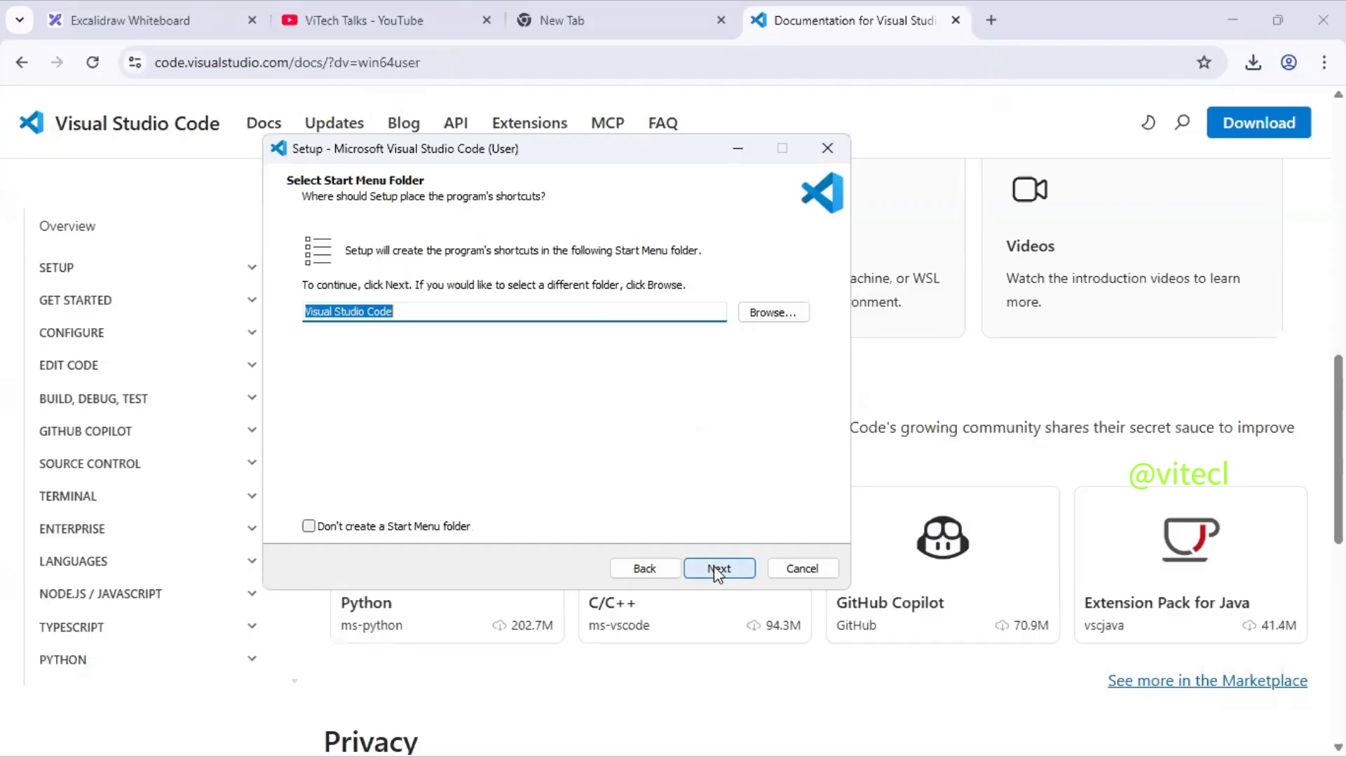
pyautogui.click(714, 566)
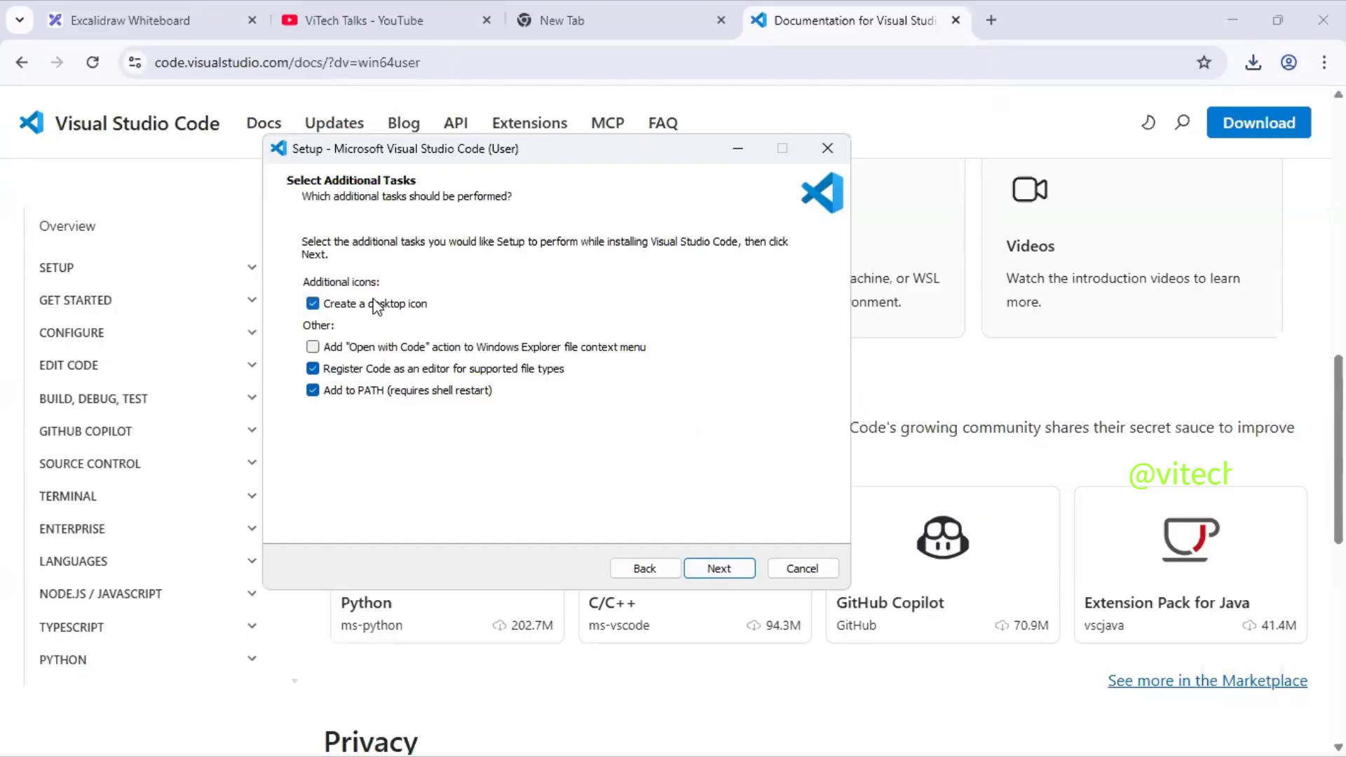
pyautogui.click(726, 569)
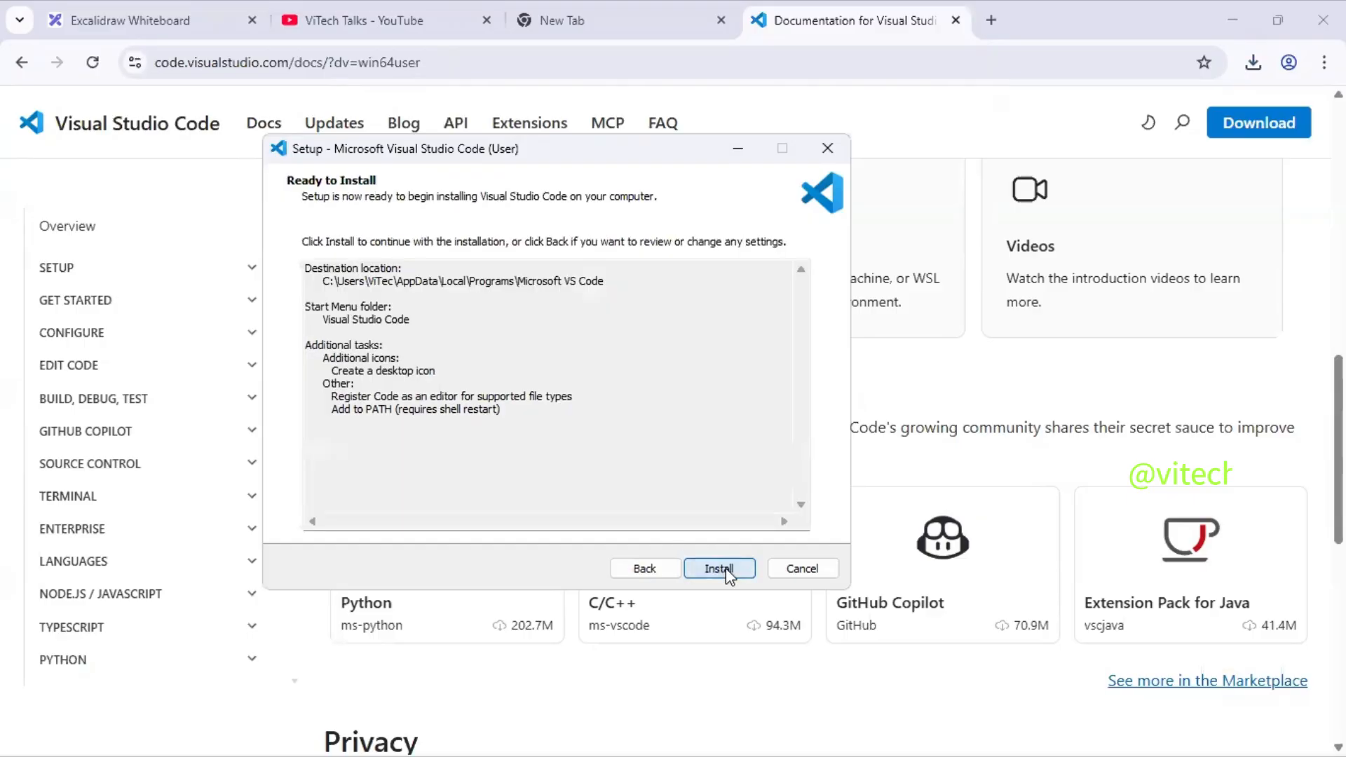
pyautogui.click(723, 574)
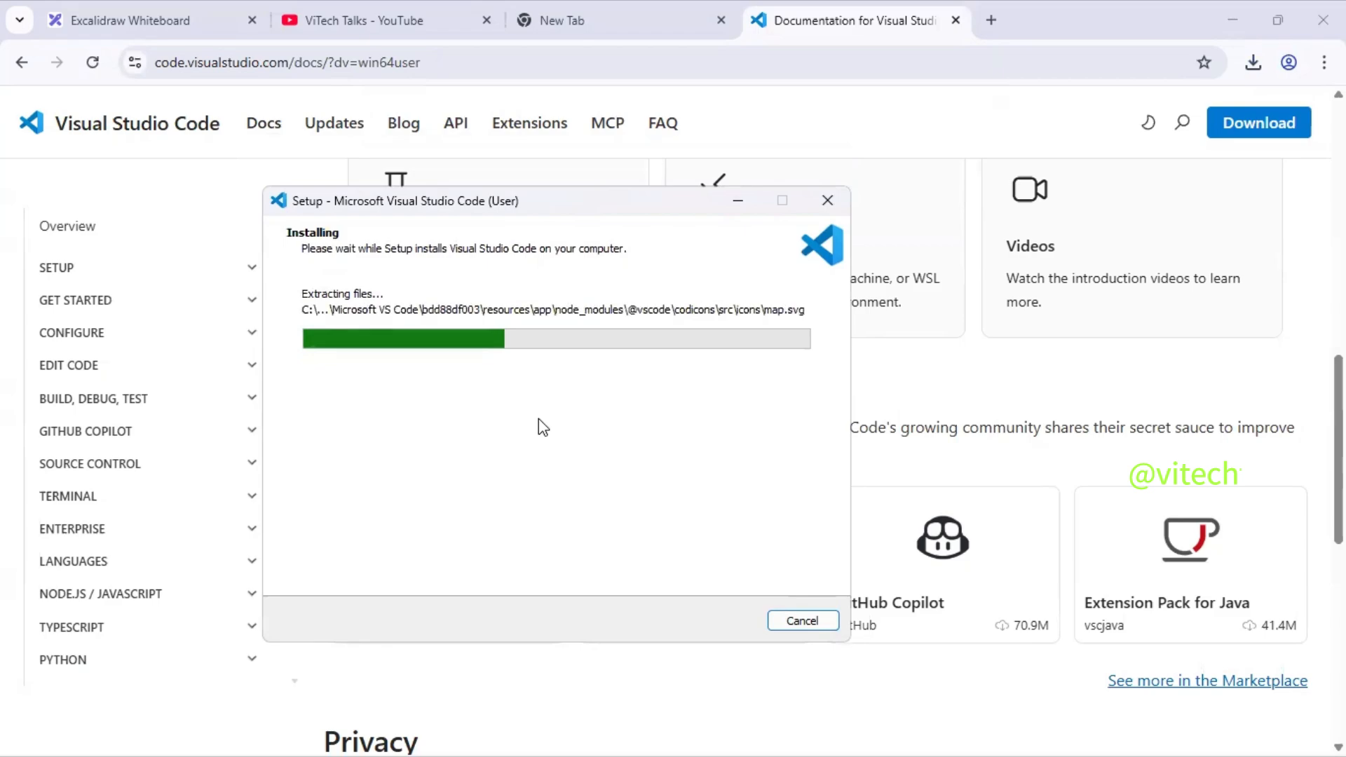
# Review the Excalidraw whiteboard notes on VS Code and return to the documentation page.
pyautogui.click(135, 21)
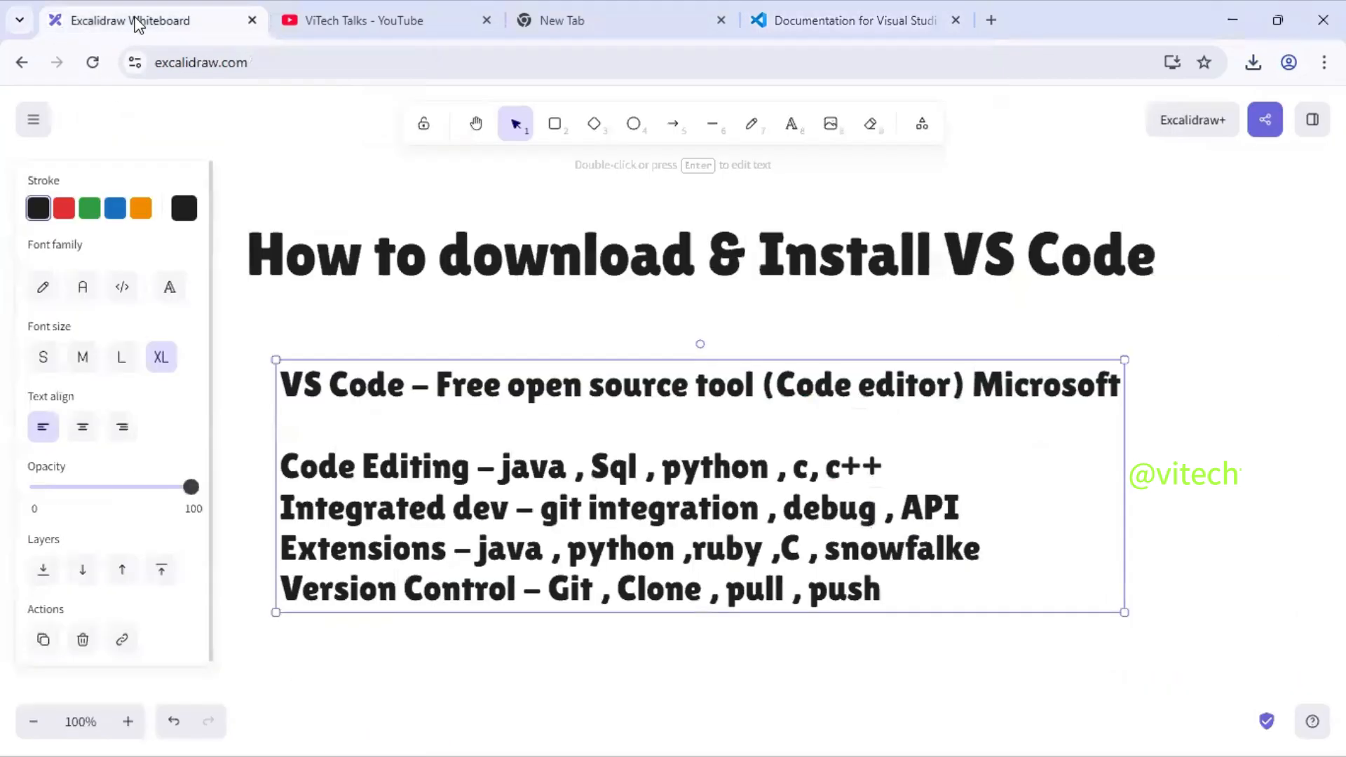
pyautogui.click(405, 682)
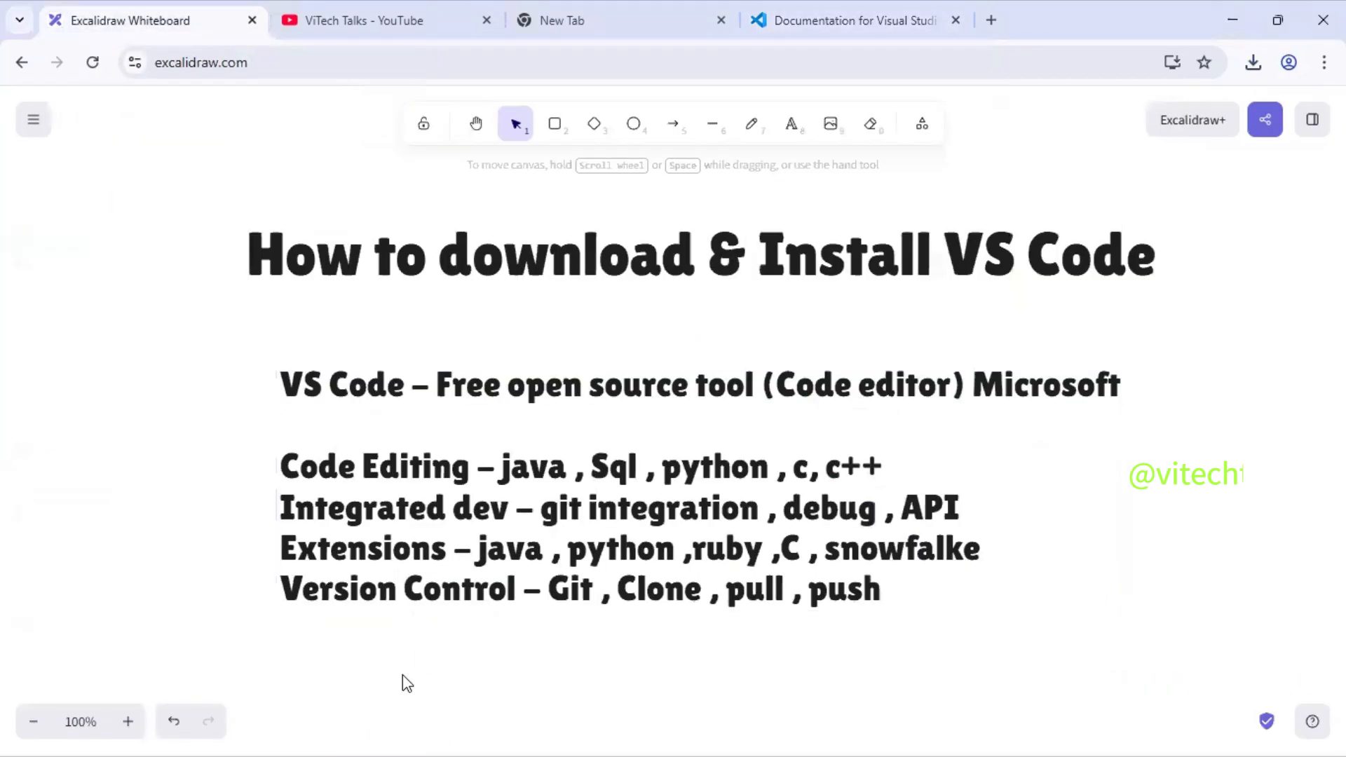
pyautogui.click(828, 27)
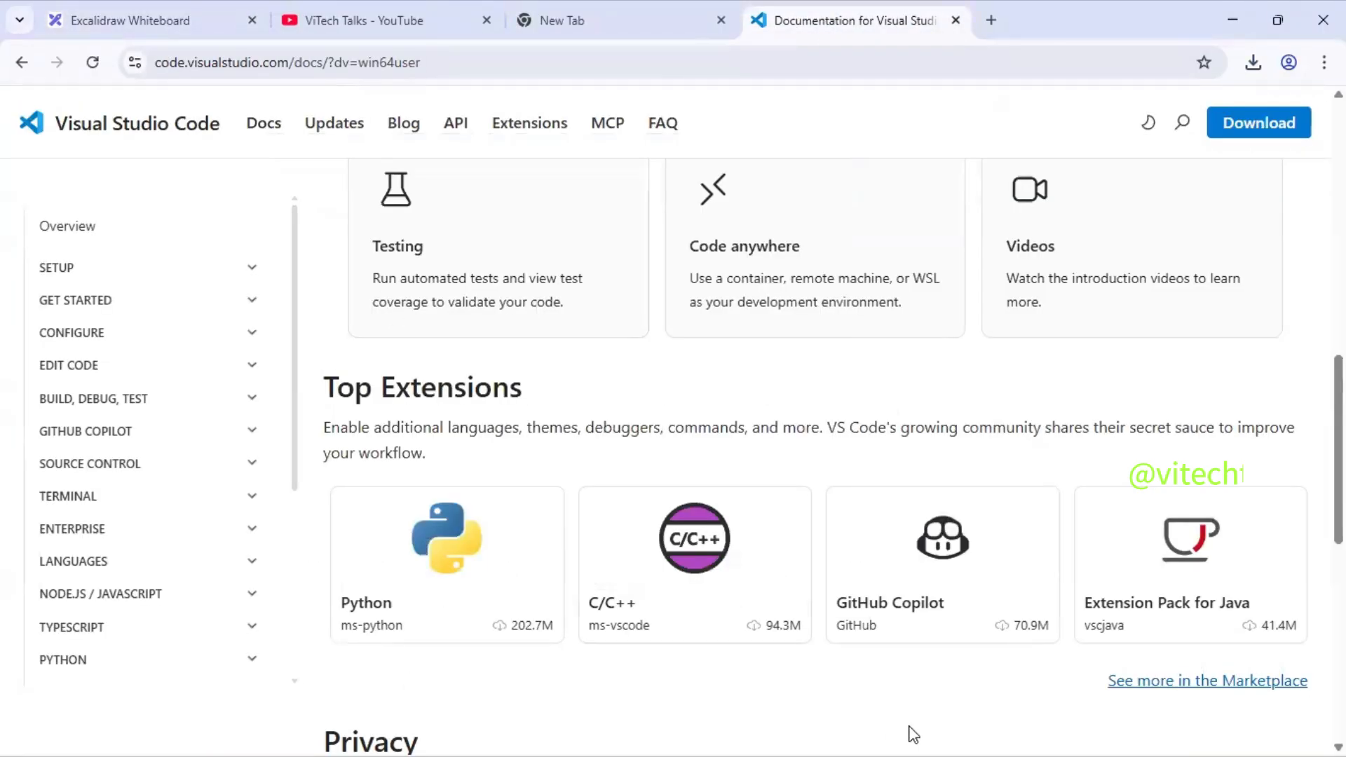
# Return to the Visual Studio Code setup wizard and finish it with Launch Visual Studio Code enabled.
pyautogui.press('super')
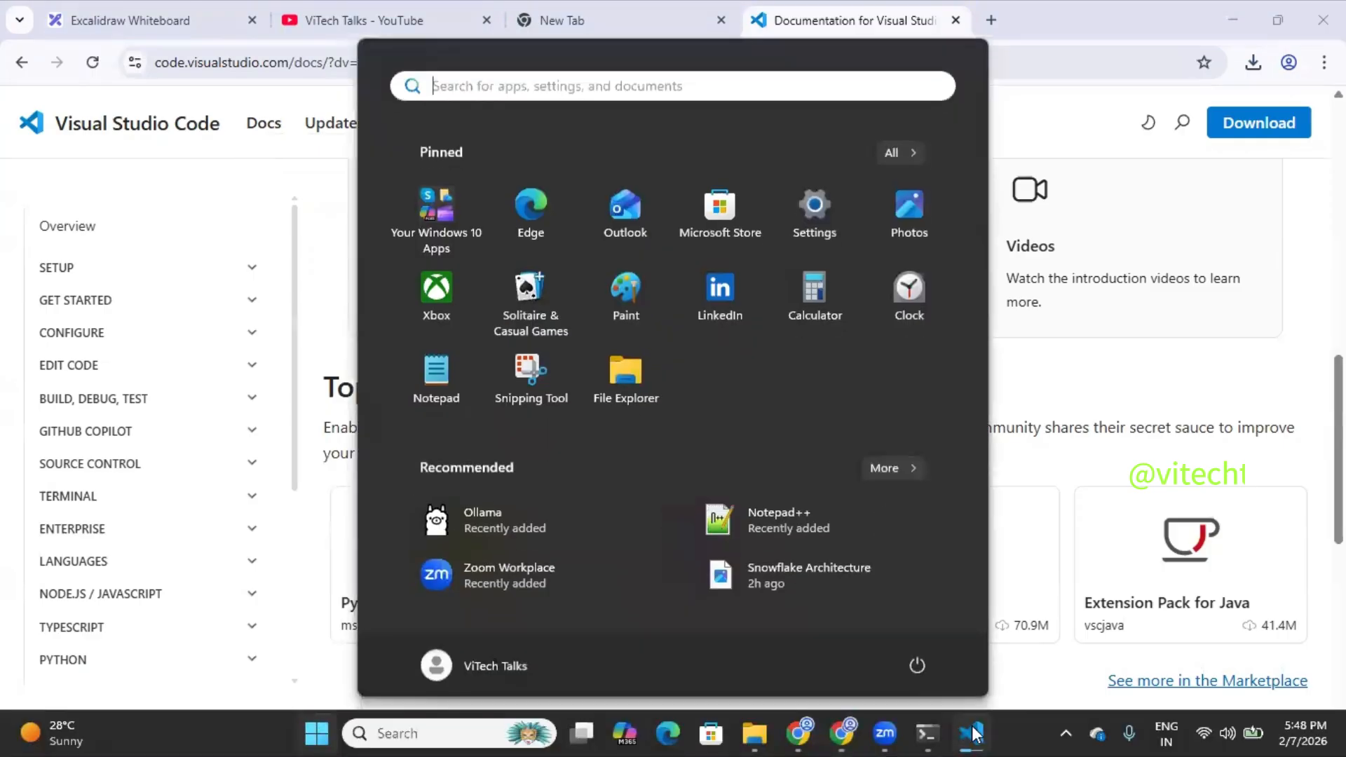
pyautogui.click(969, 727)
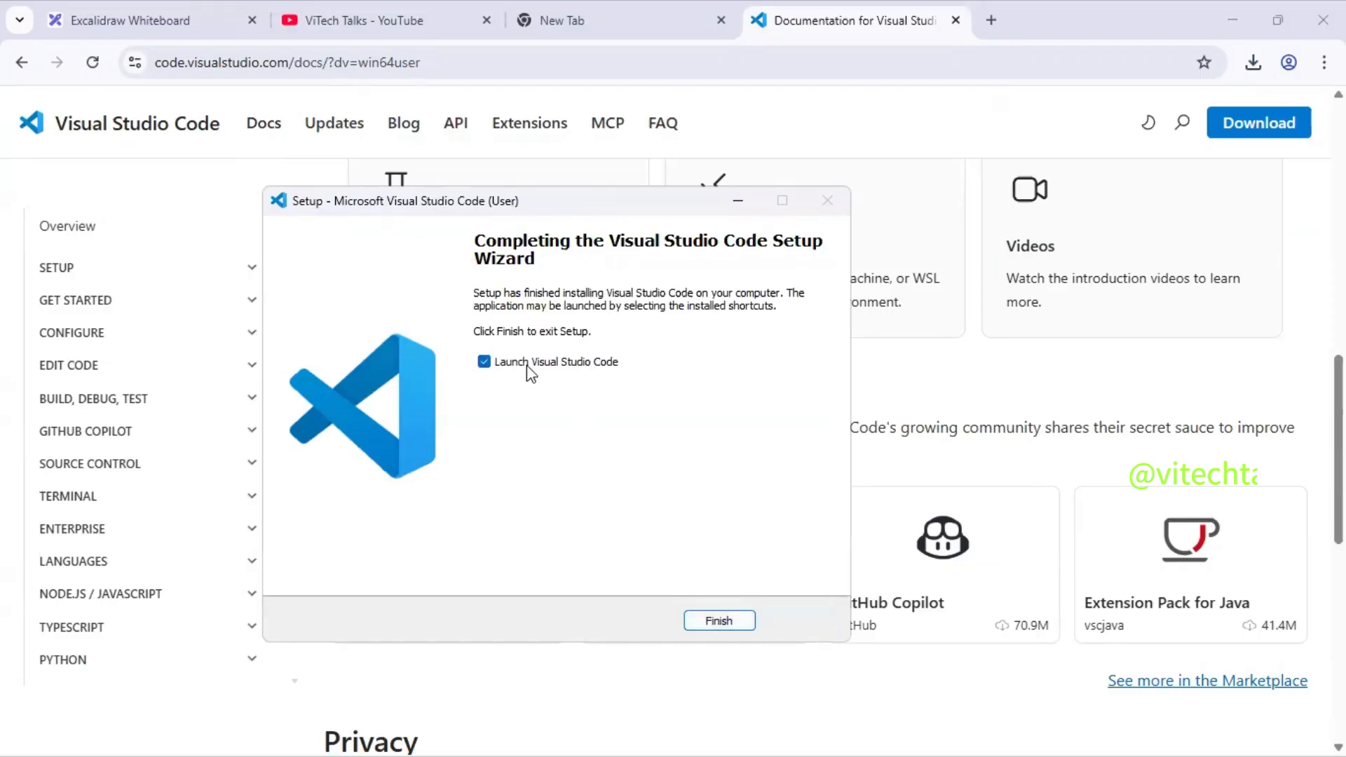
pyautogui.click(719, 620)
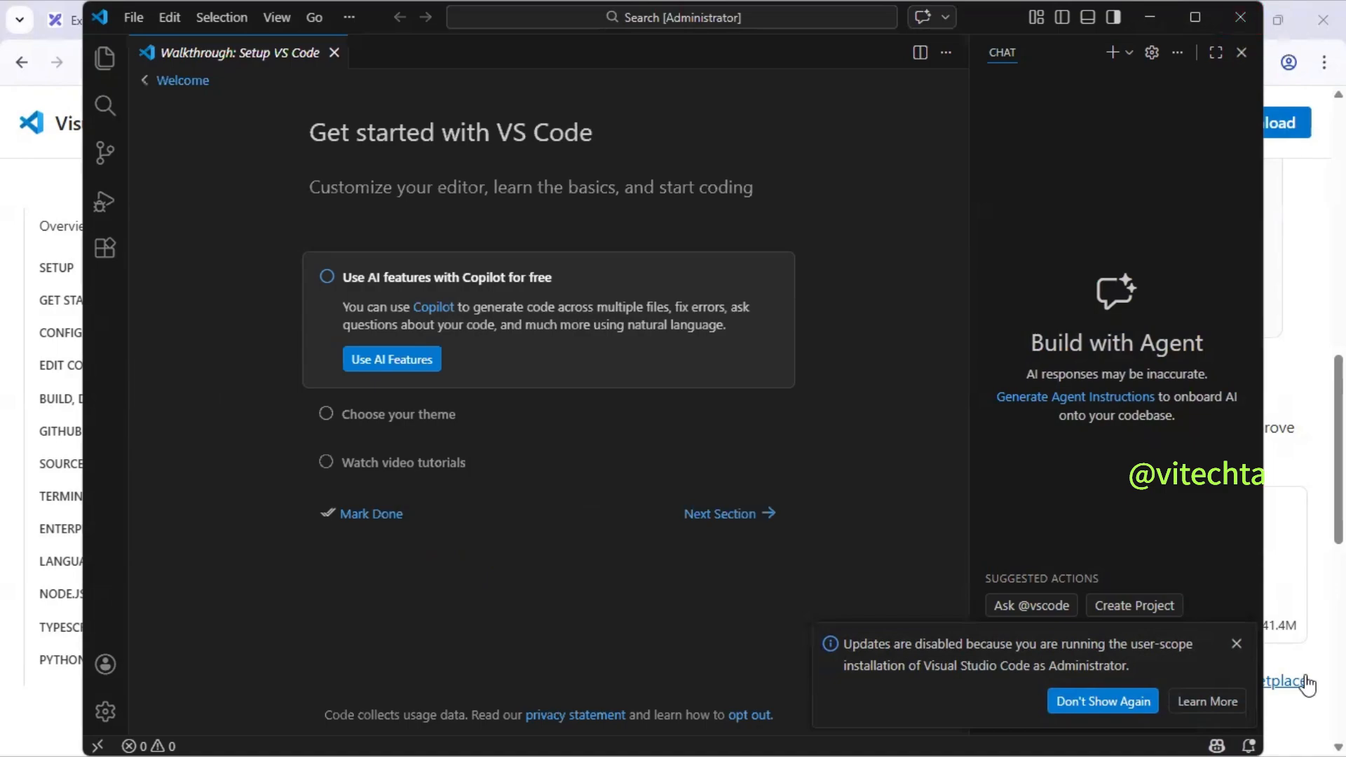
# Close the administrator instance of Visual Studio Code and start the editor from its desktop shortcut.
pyautogui.click(1237, 643)
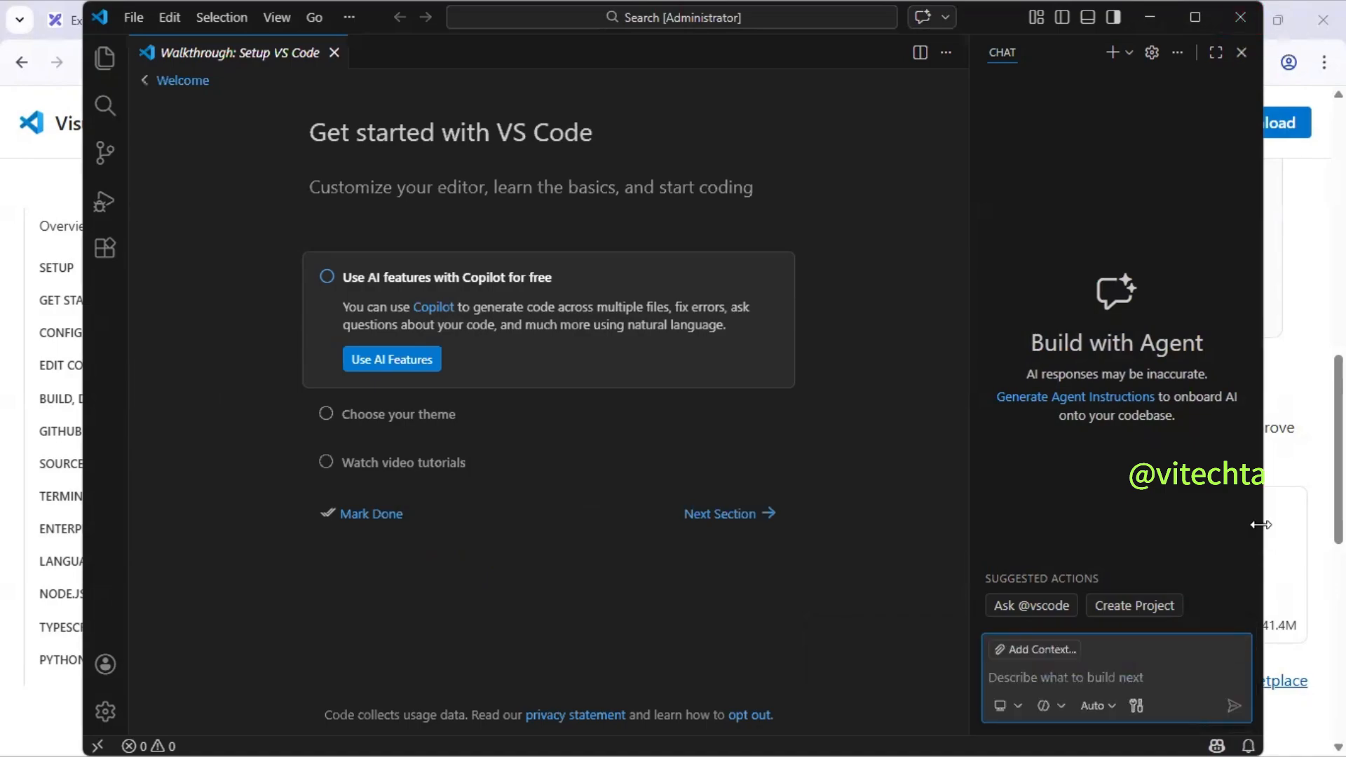
pyautogui.click(1238, 18)
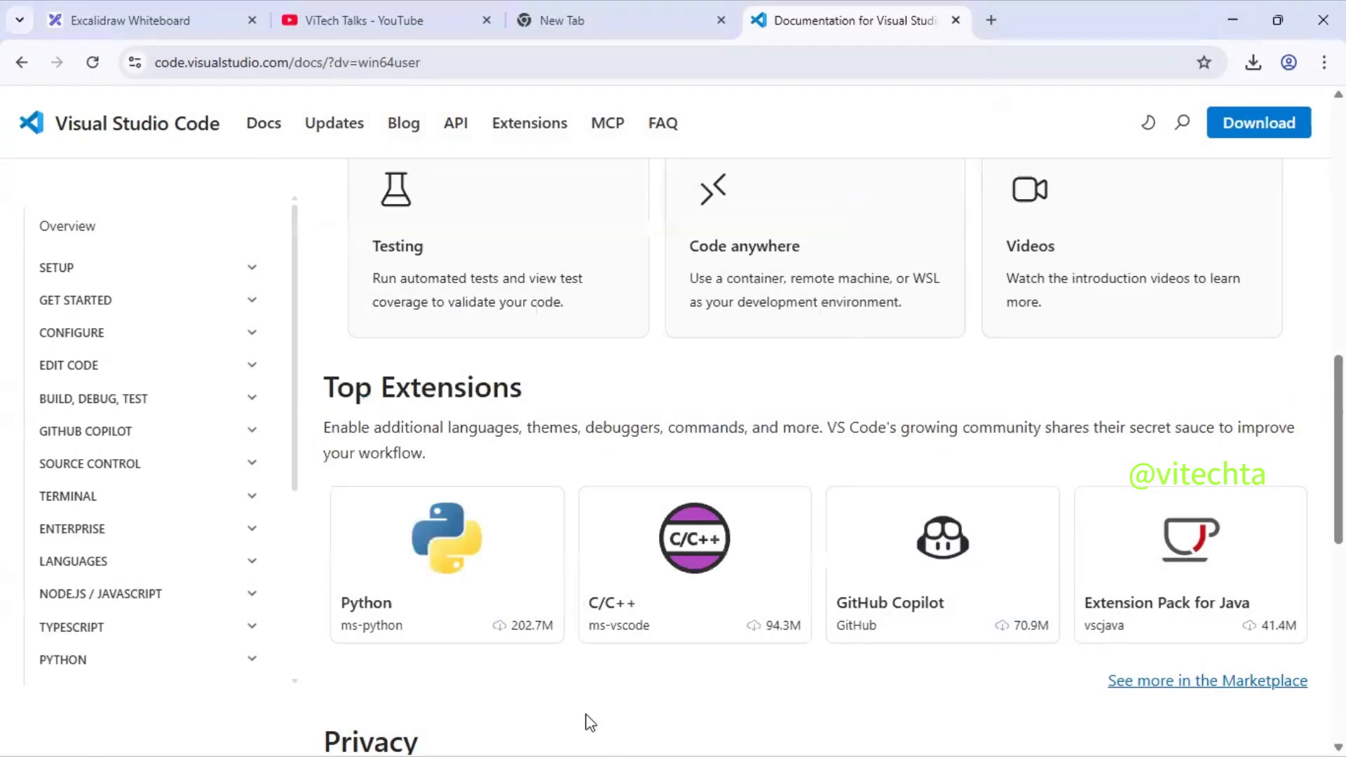
pyautogui.press('super+d')
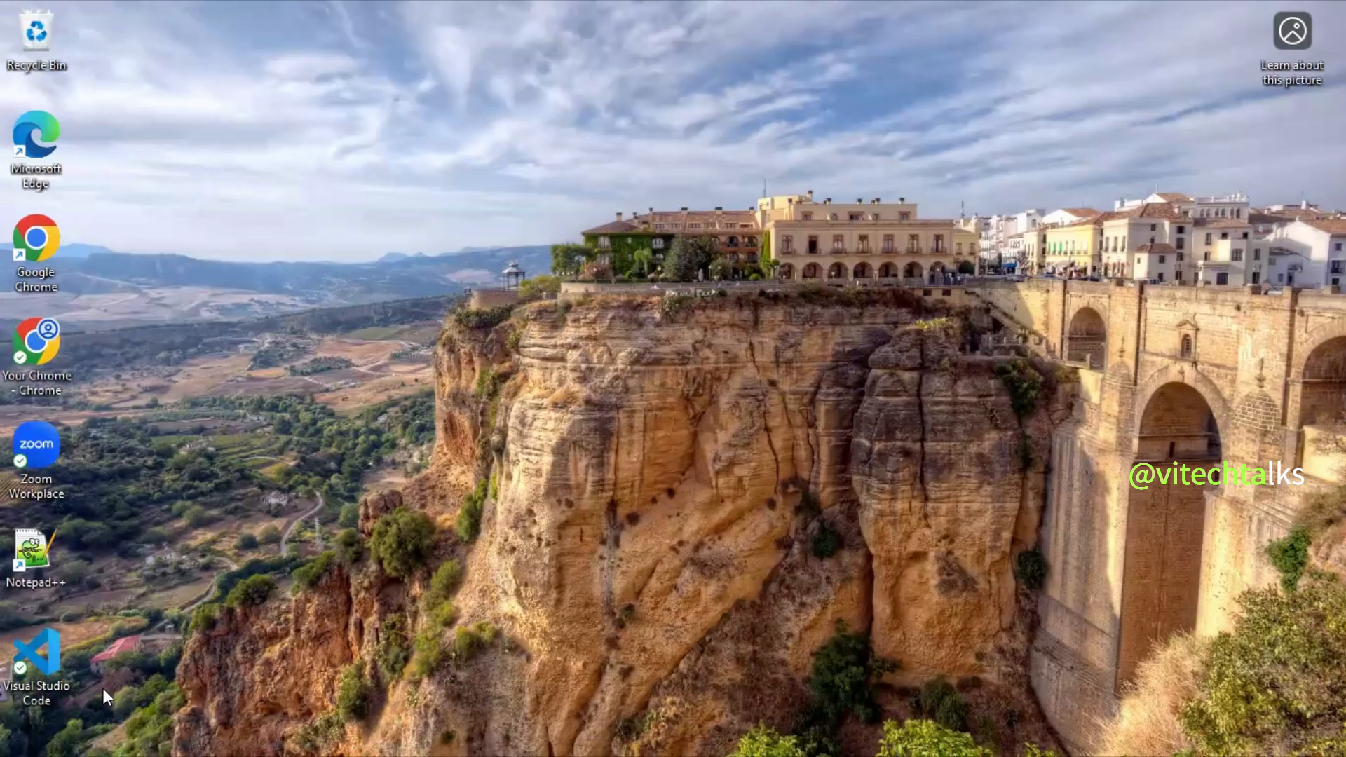
pyautogui.doubleClick(103, 693)
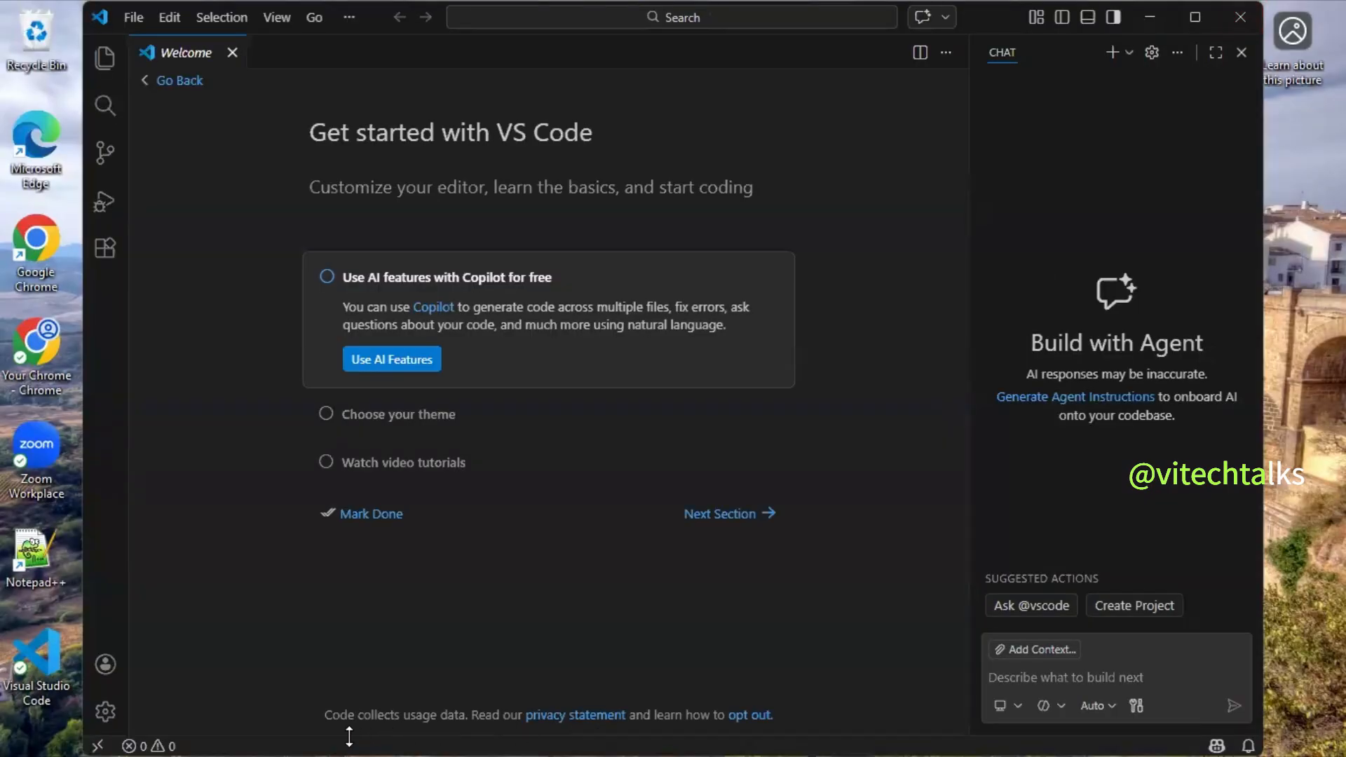
# Search Windows for "vs" and launch Visual Studio Code from there.
pyautogui.press('super')
pyautogui.click(393, 734)
pyautogui.write('vs')
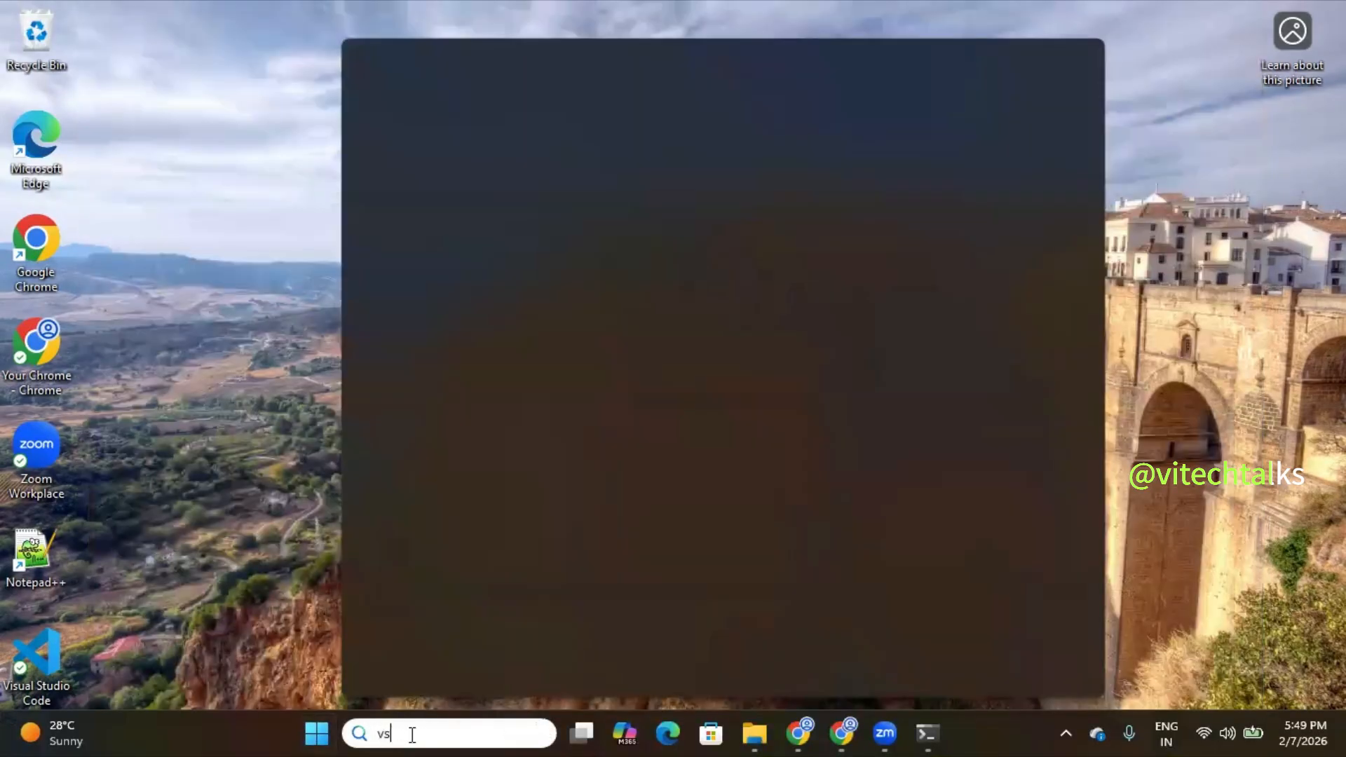
pyautogui.press('Escape')
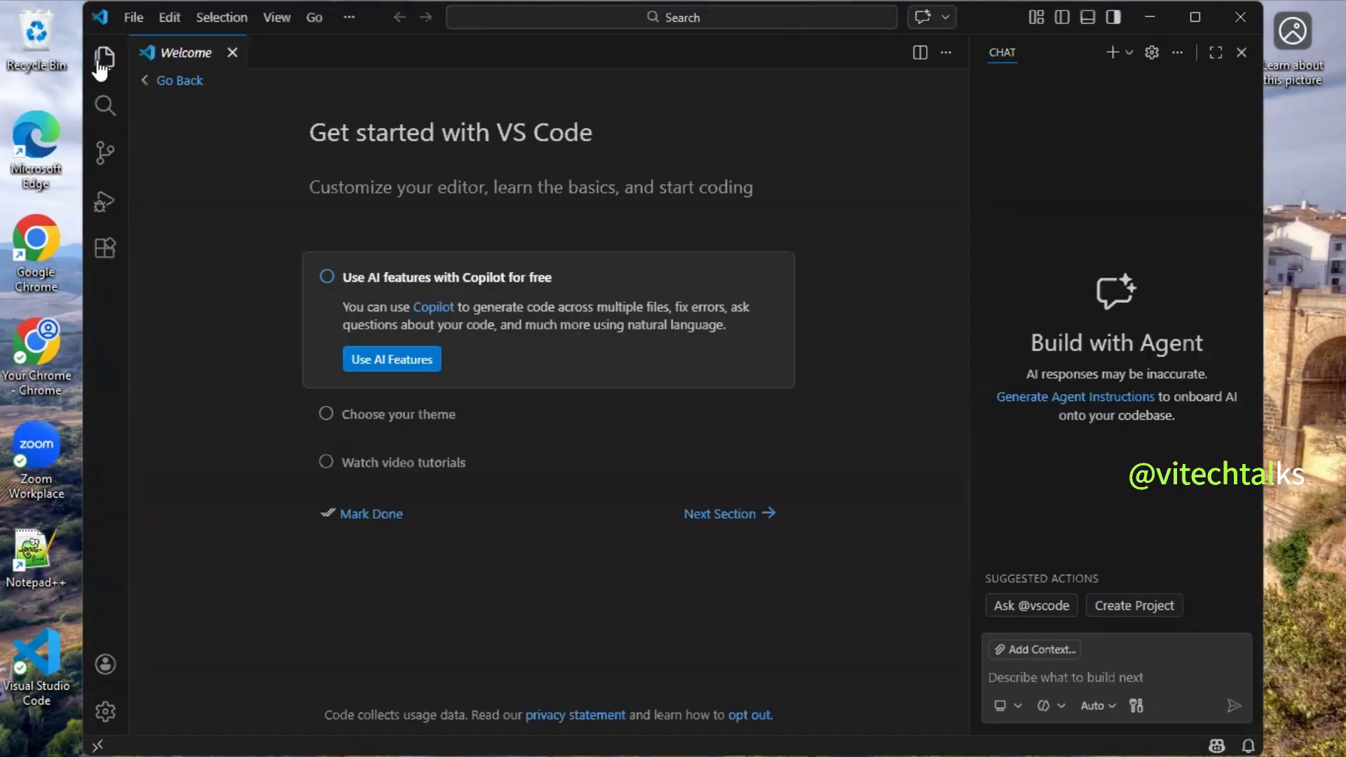
# Examine the Explorer, Source Control and Run and Debug views of Visual Studio Code.
pyautogui.click(104, 58)
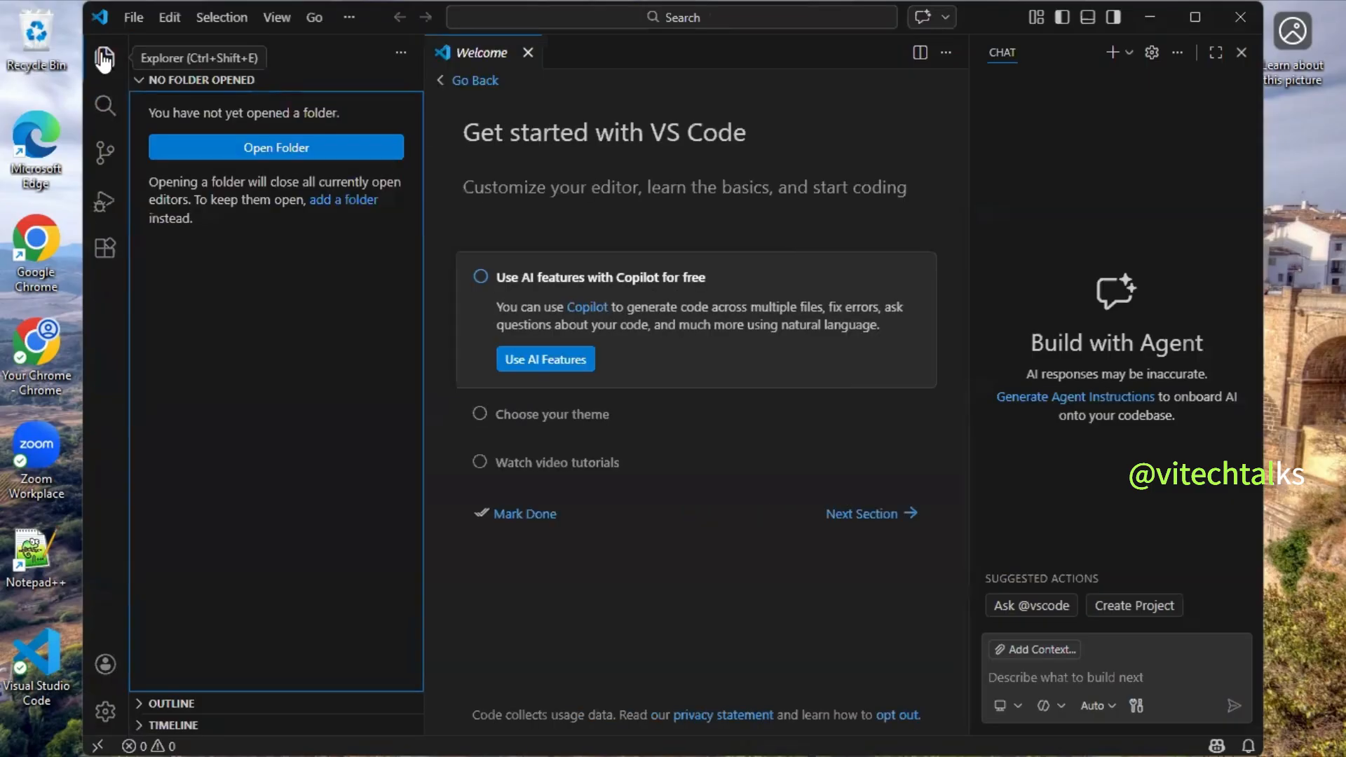
pyautogui.click(103, 163)
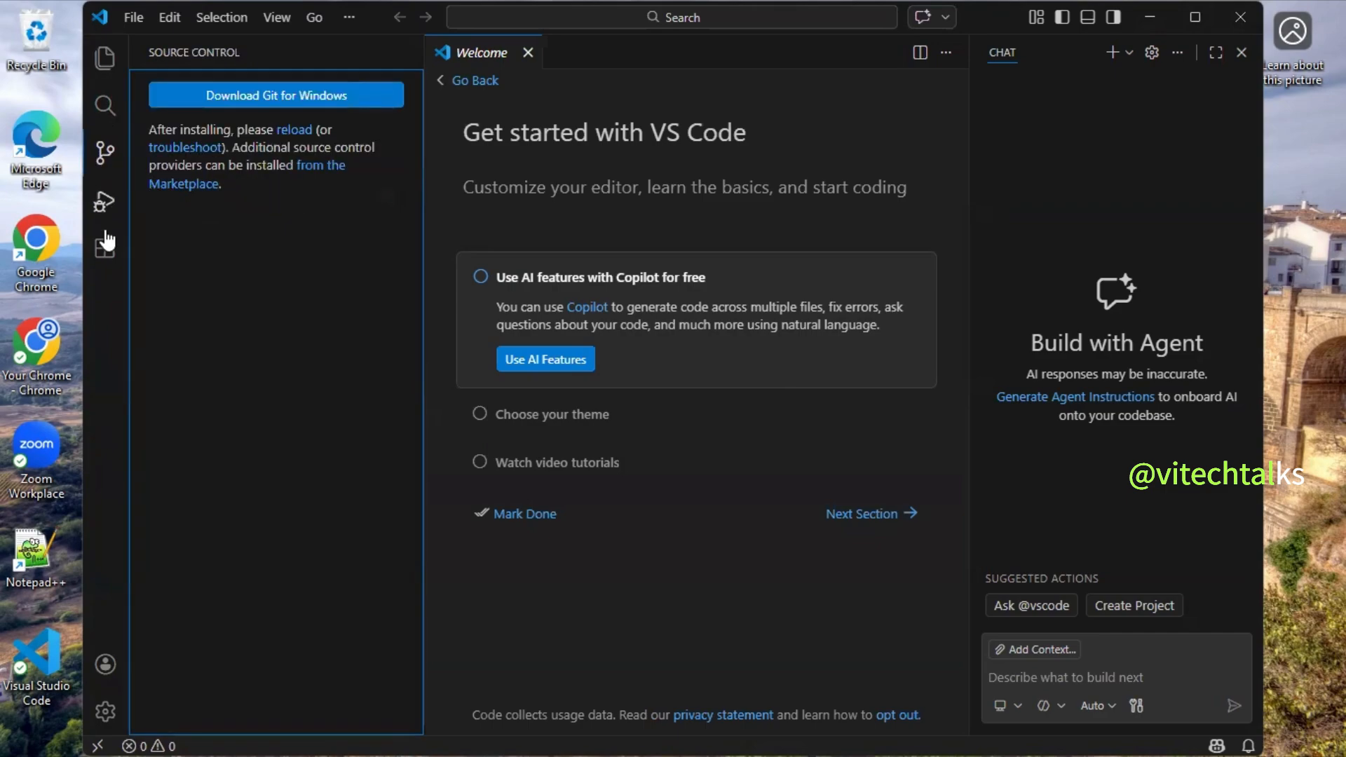
pyautogui.click(103, 201)
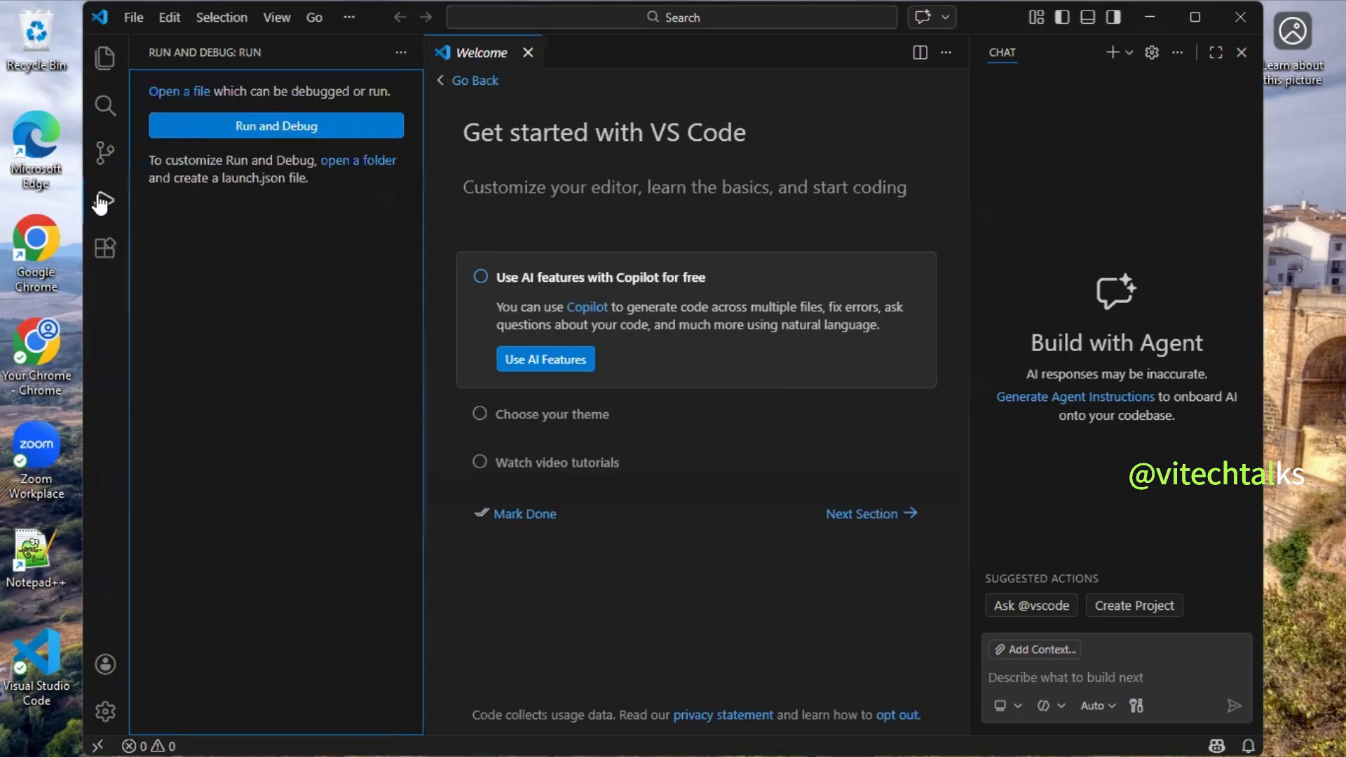
pyautogui.click(103, 151)
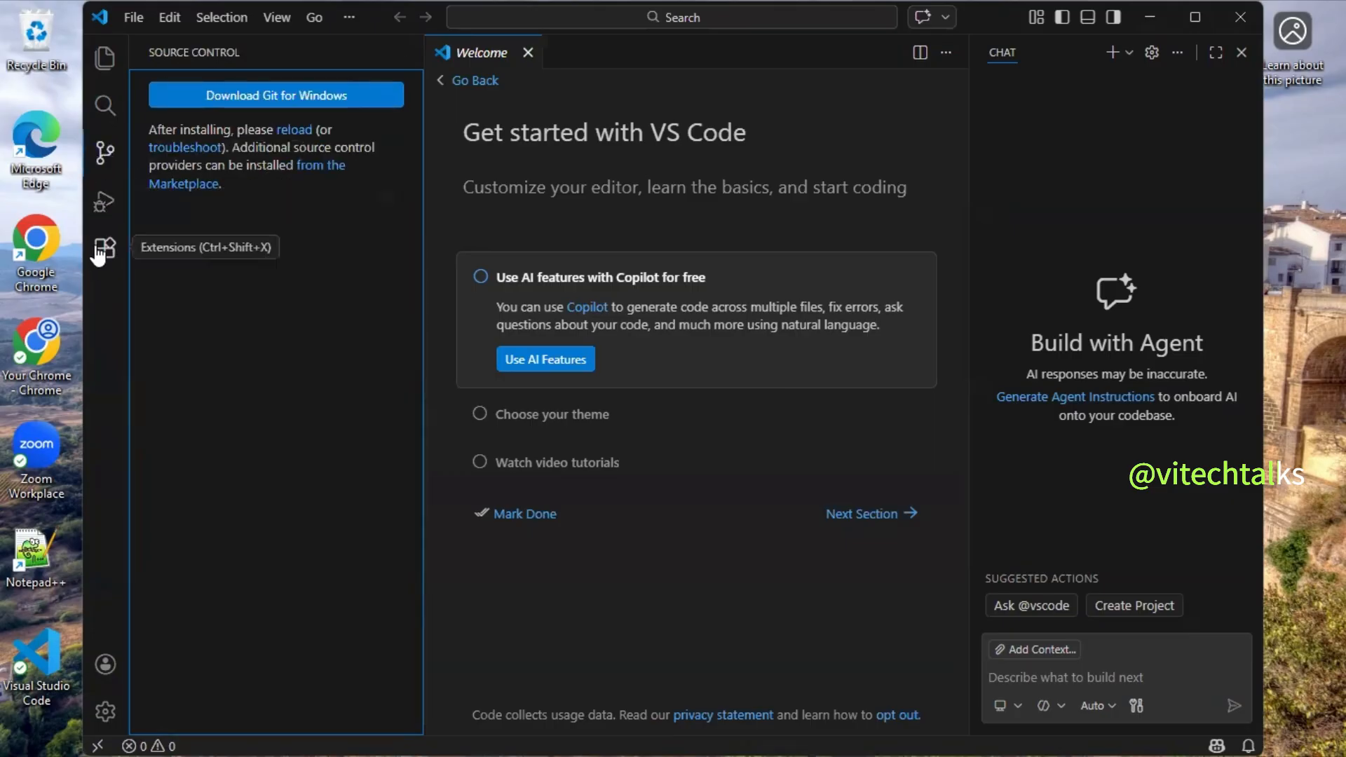
# Search the extensions marketplace for "python" and open the details of Microsoft's Python extension.
pyautogui.click(103, 248)
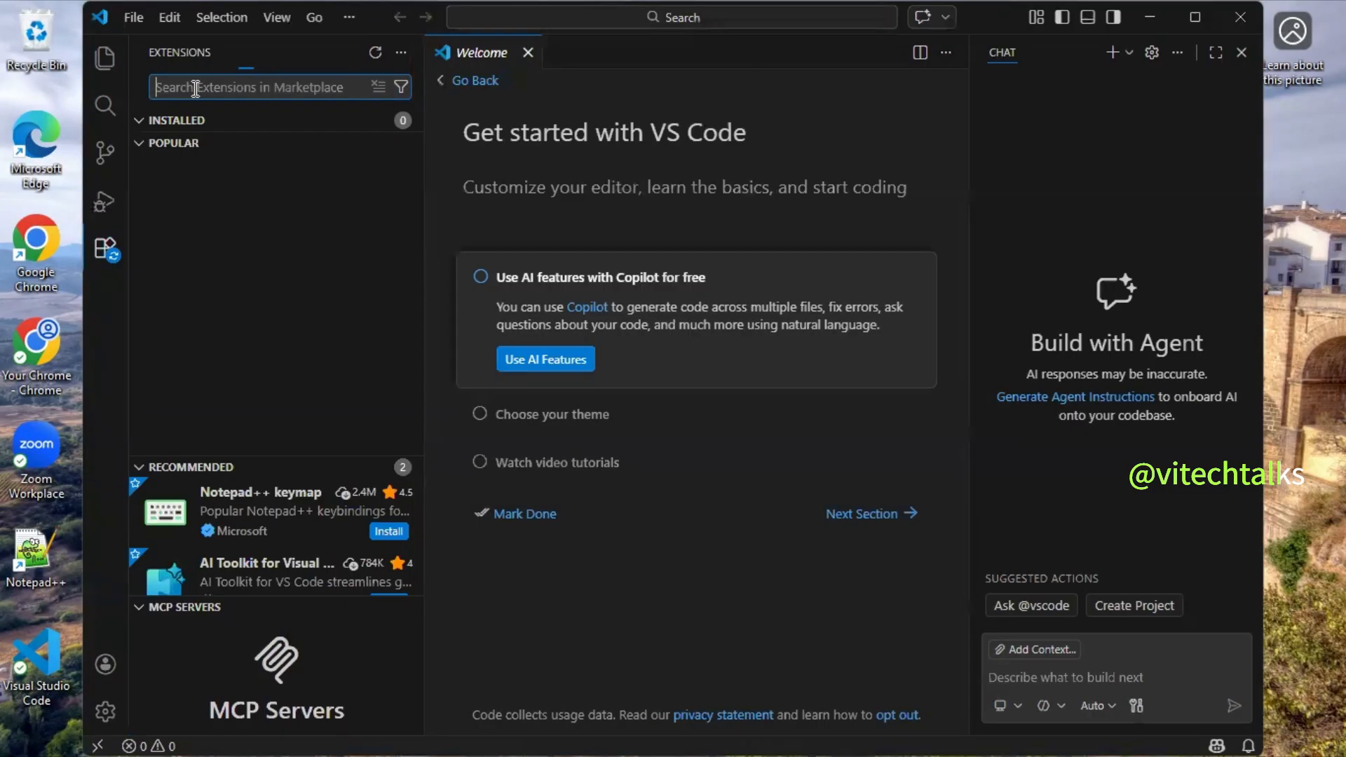
pyautogui.write('python')
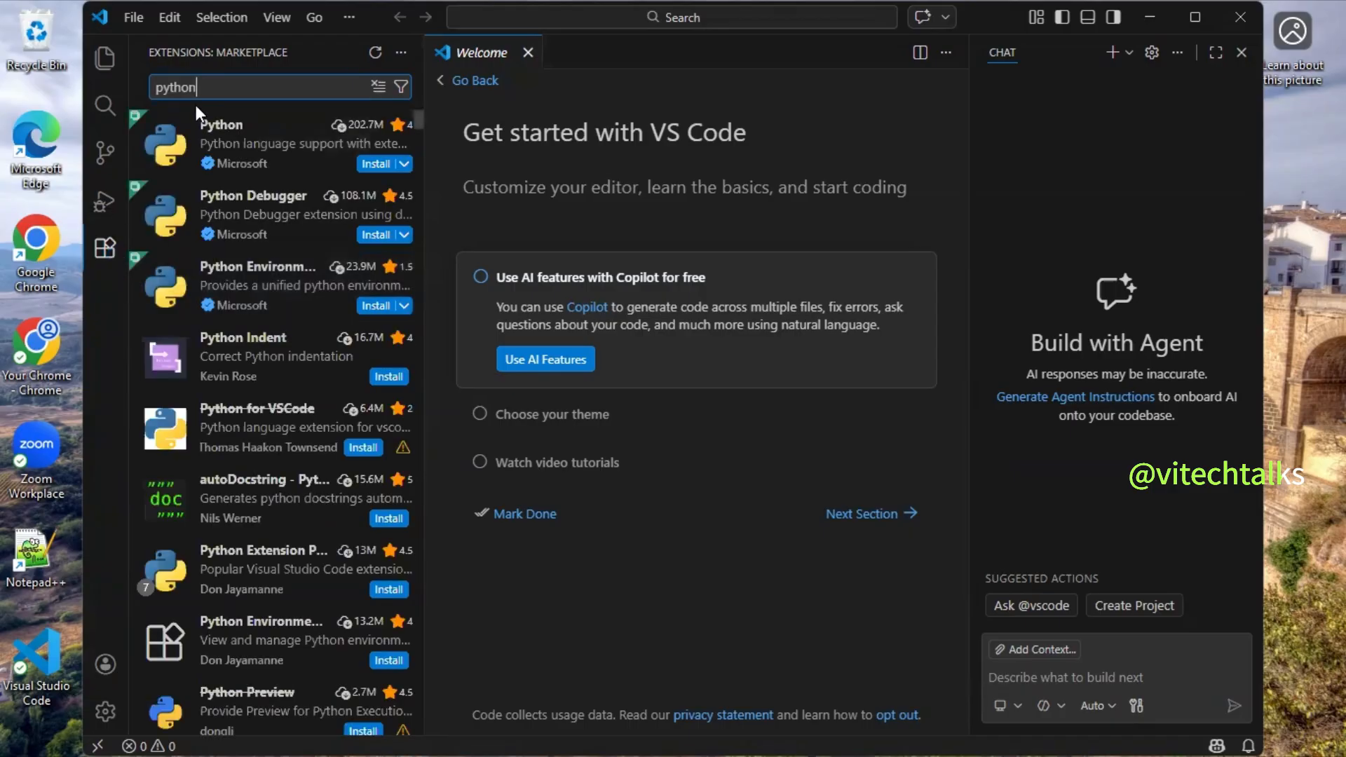
pyautogui.click(217, 158)
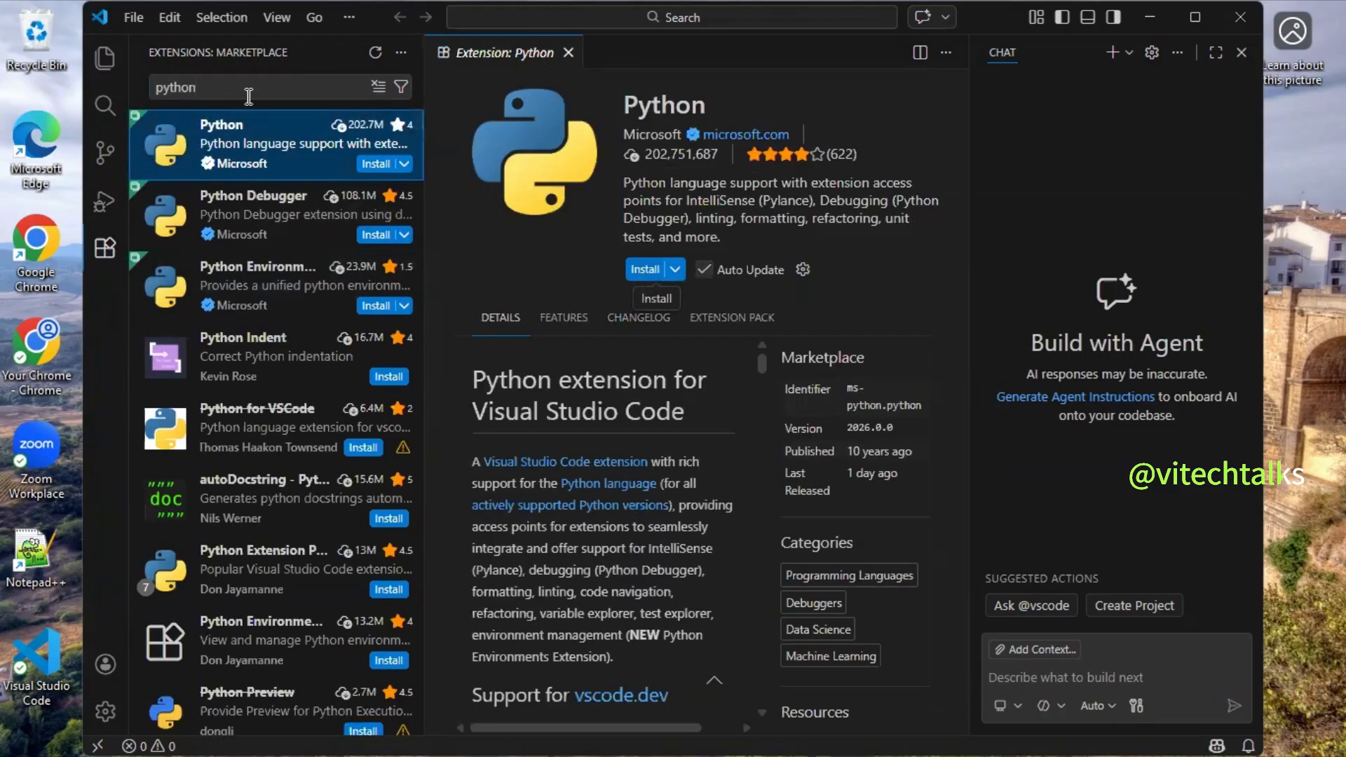
# Search the extensions marketplace for "snowflake" and install the Snowflake extension published by Snowflake, trusting its publisher.
pyautogui.hotkey('ctrl', 'shift', 'x')
pyautogui.write('snowflake')
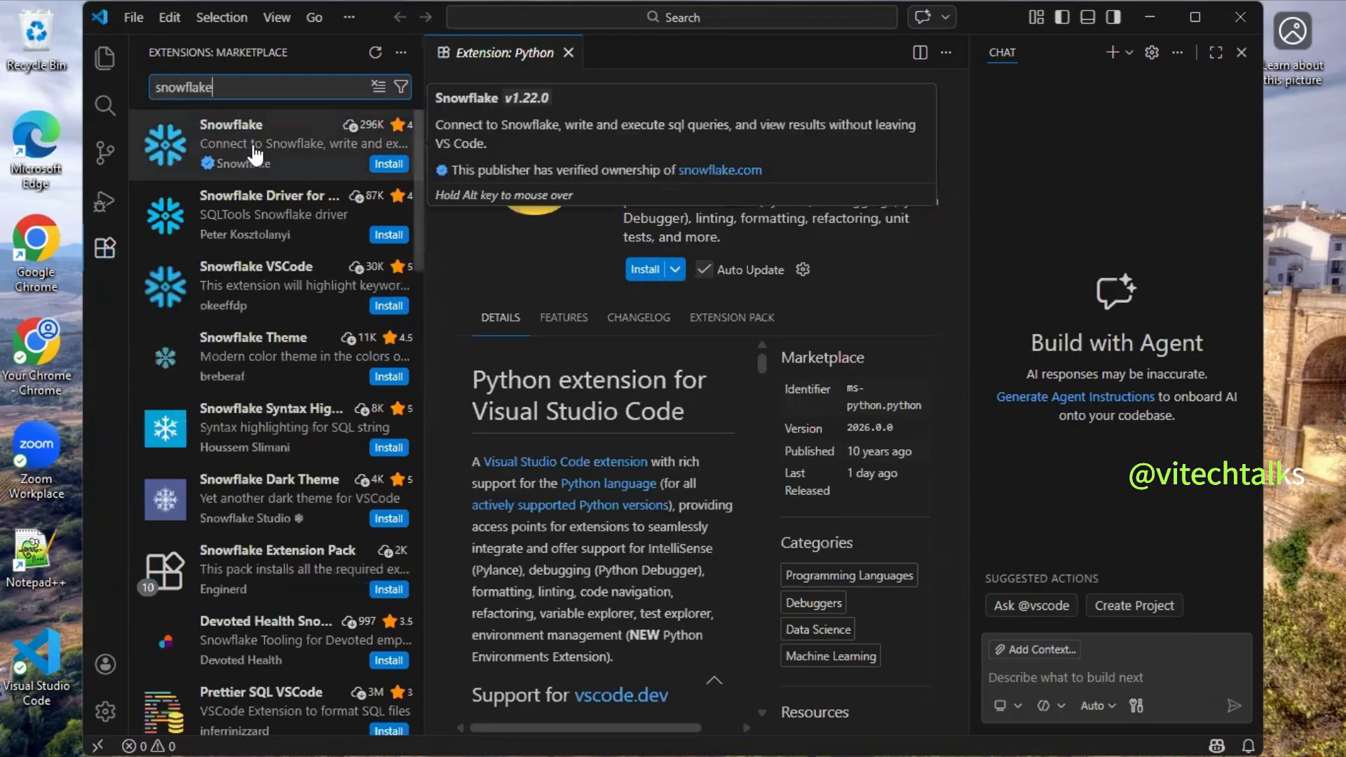
pyautogui.click(251, 150)
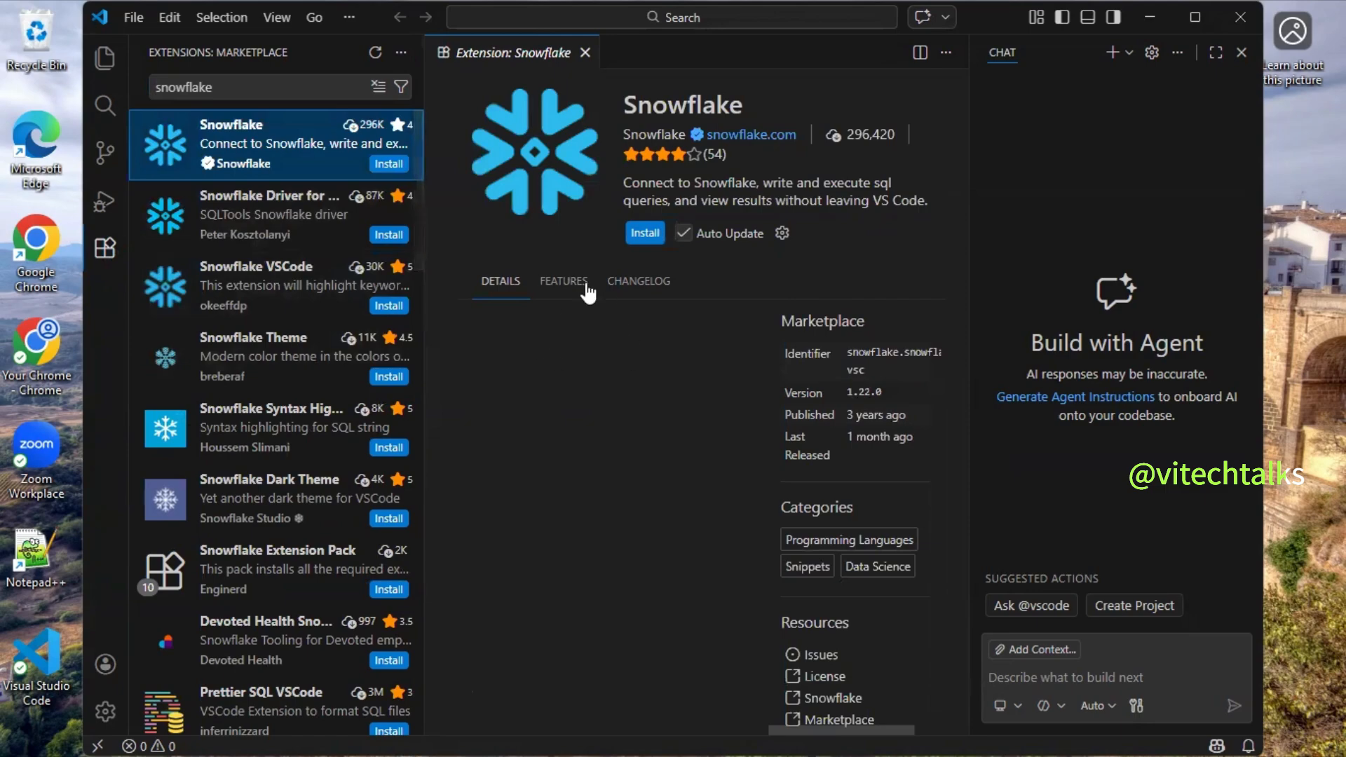
pyautogui.click(645, 234)
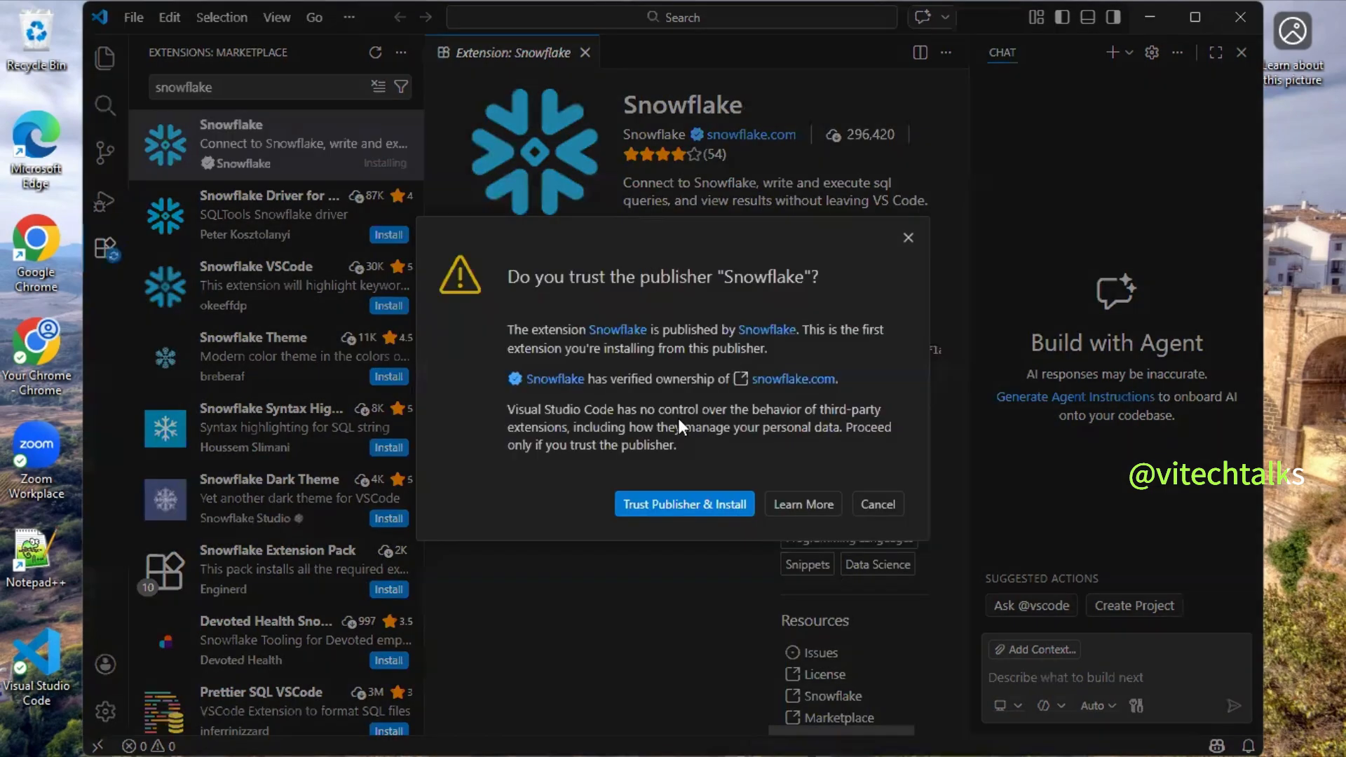
pyautogui.click(652, 503)
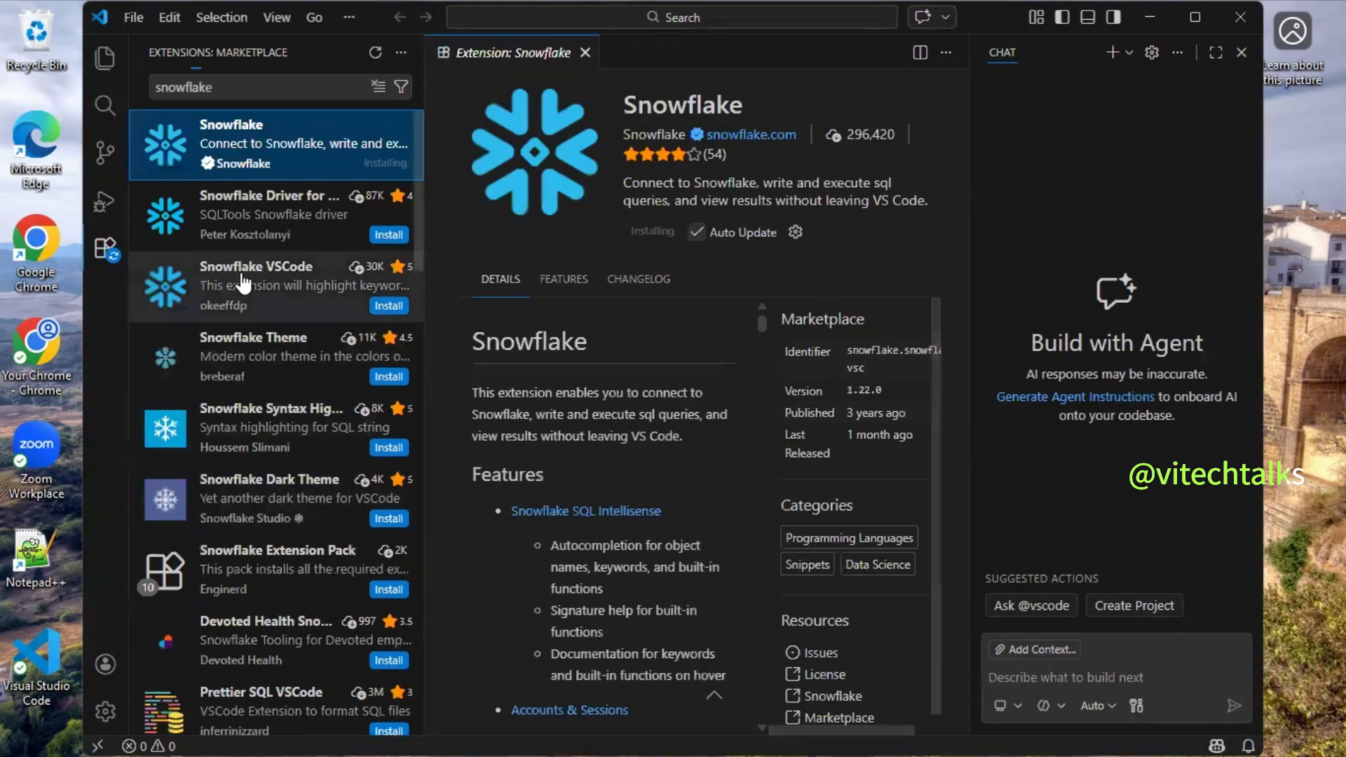
pyautogui.scroll(-10, 238, 351)
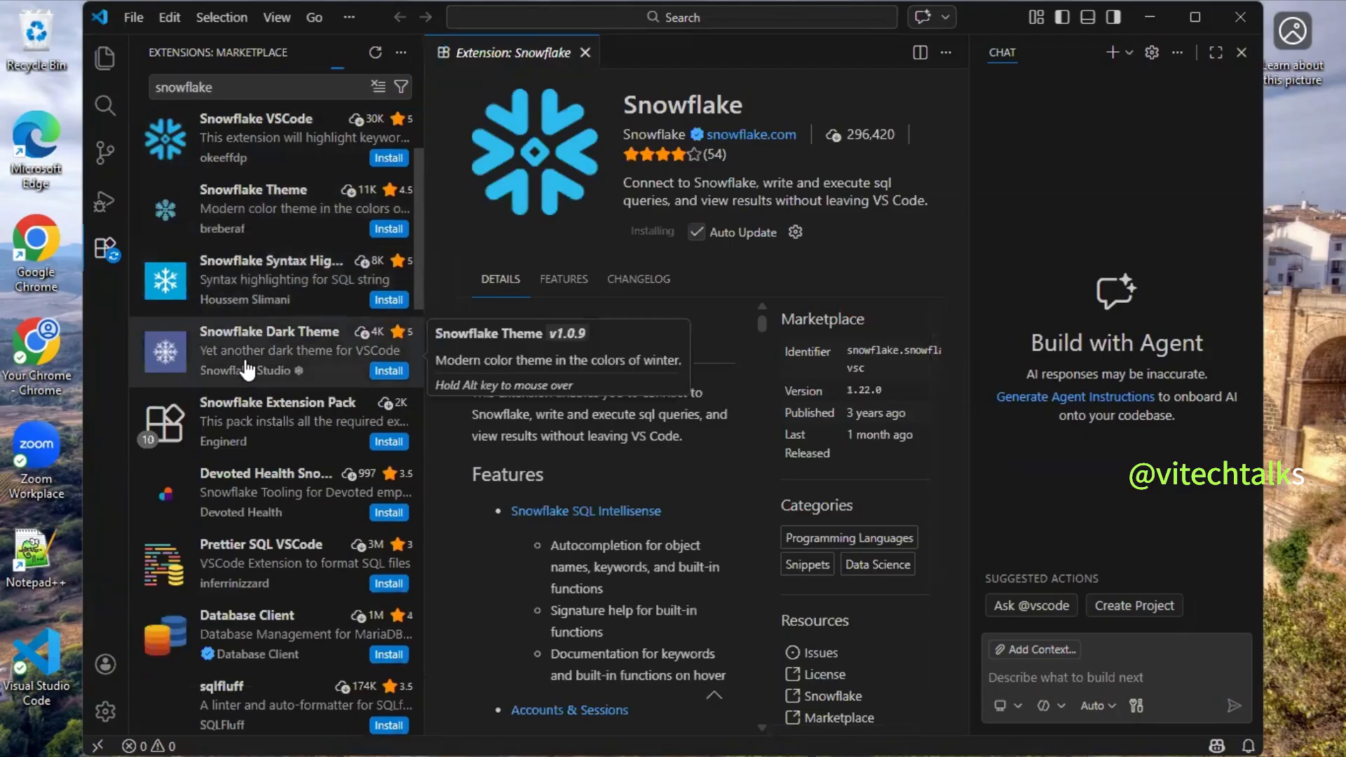
pyautogui.scroll(-7, 249, 386)
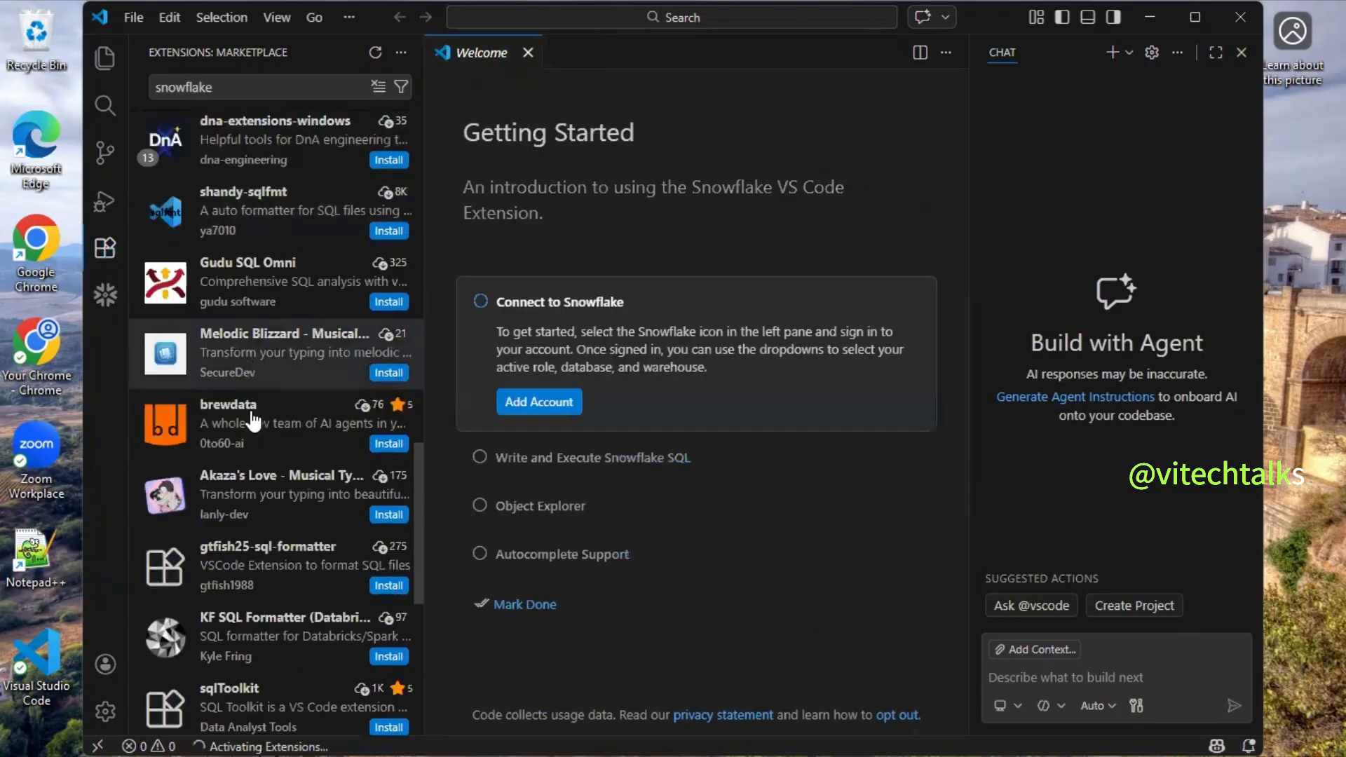
pyautogui.scroll(18, 253, 406)
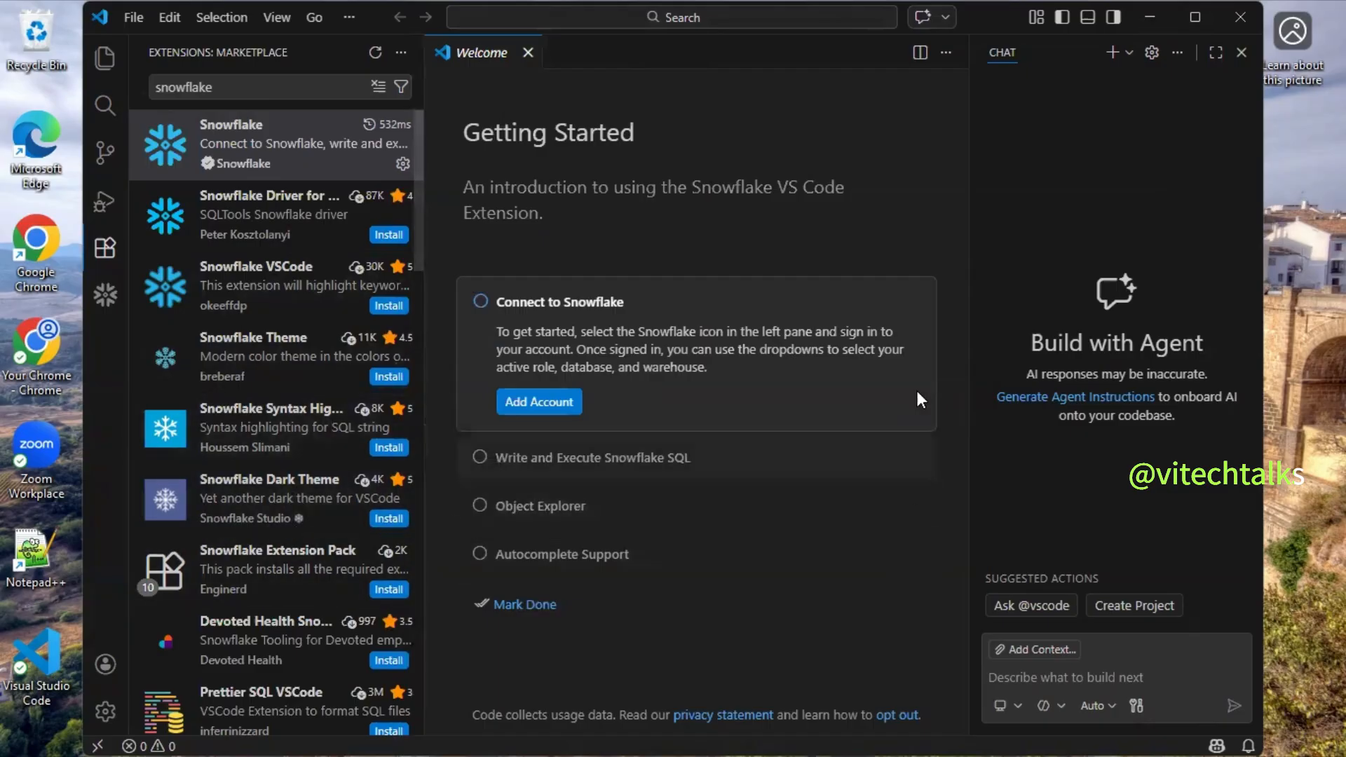
# Minimize Visual Studio Code, switch to Chrome and review the Excalidraw notes and the ViTech Talks YouTube playlists.
pyautogui.click(1151, 15)
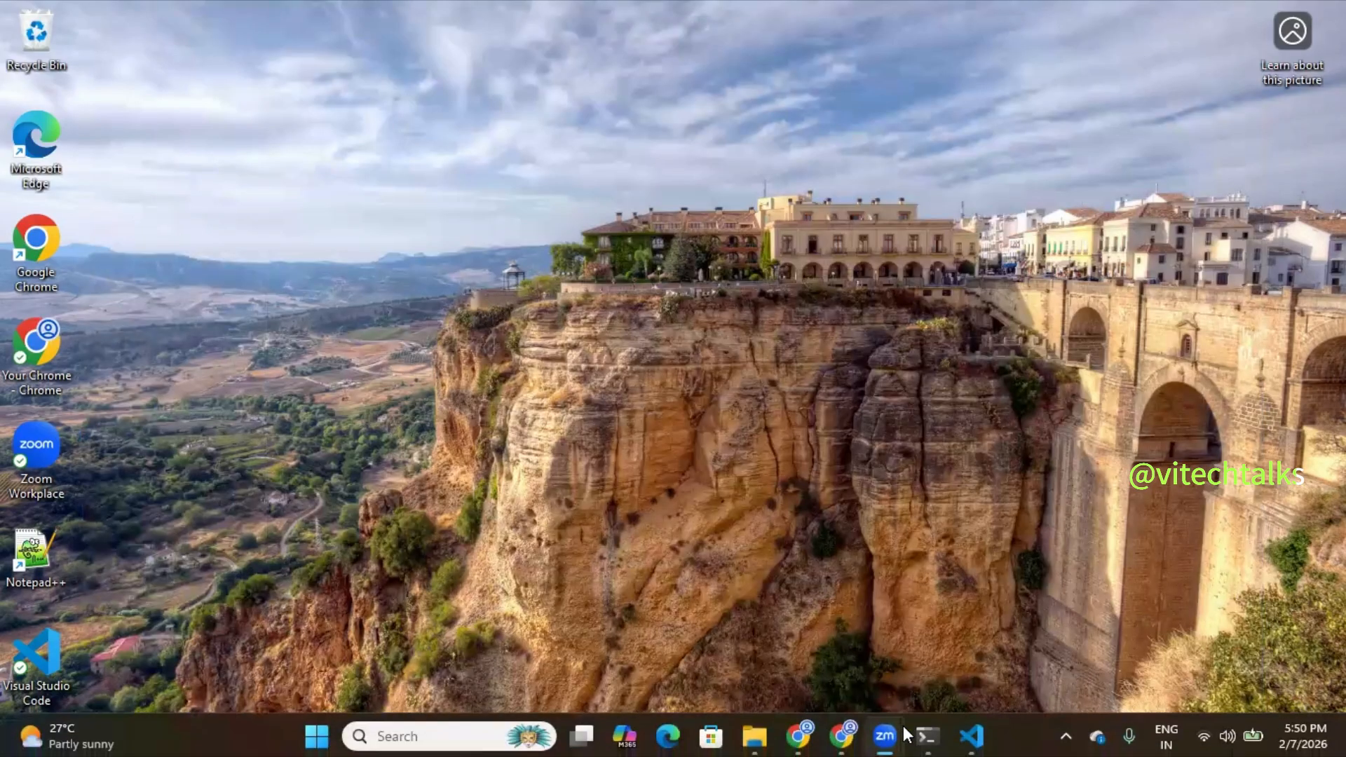
pyautogui.click(838, 734)
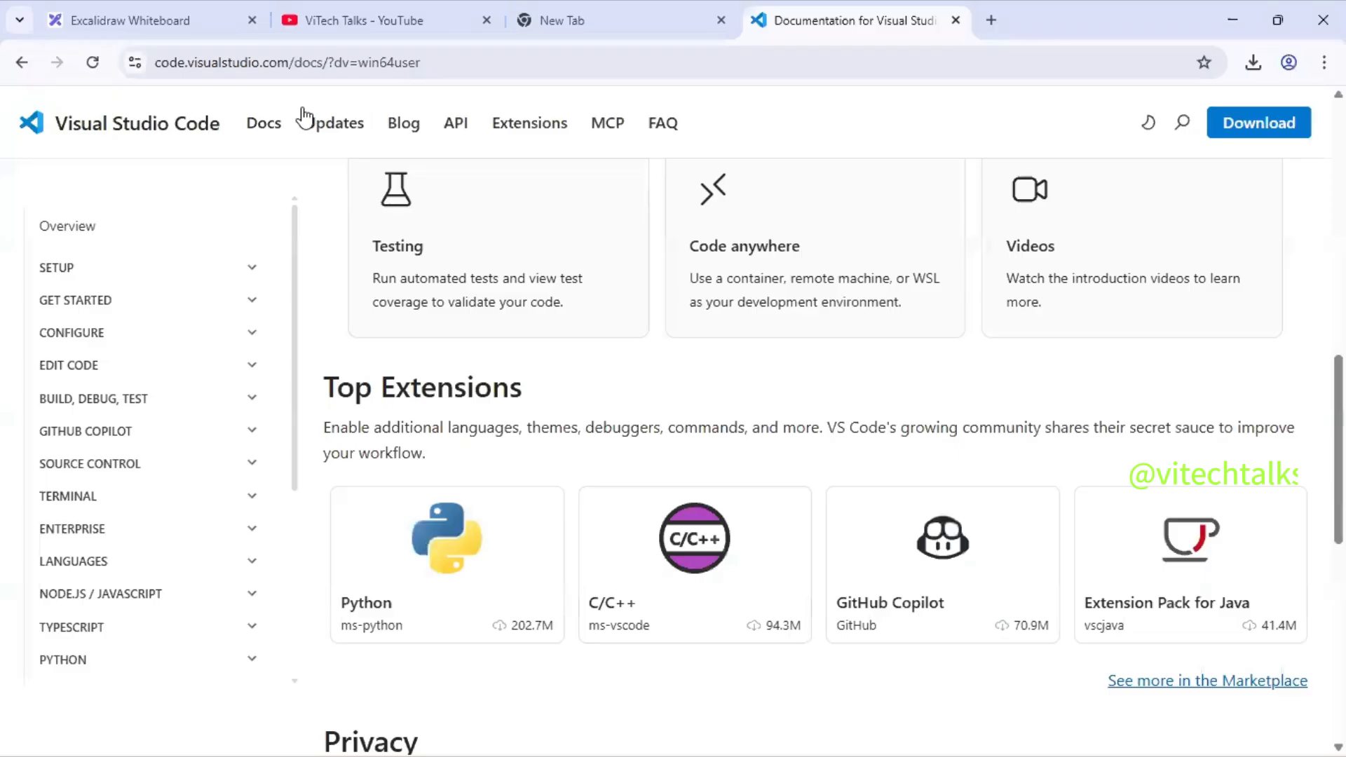
pyautogui.click(141, 20)
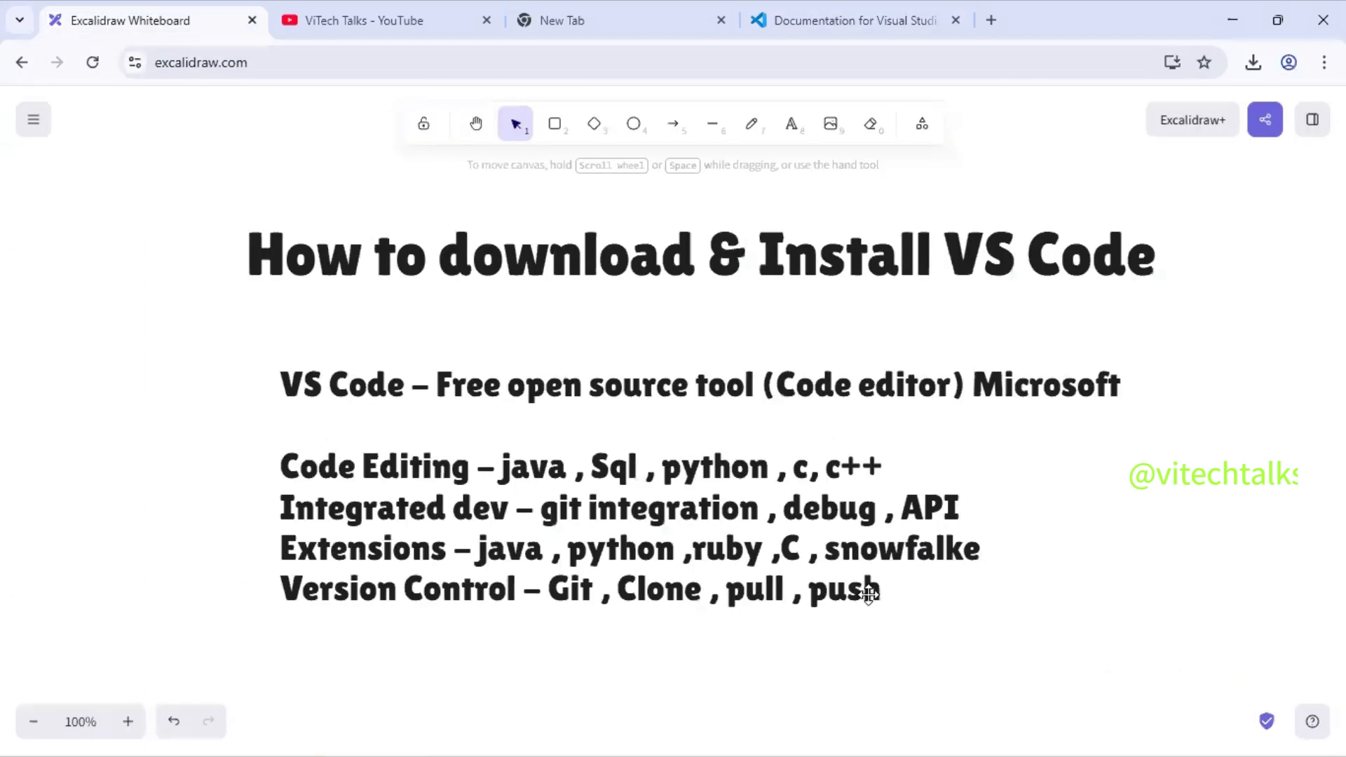
pyautogui.click(346, 27)
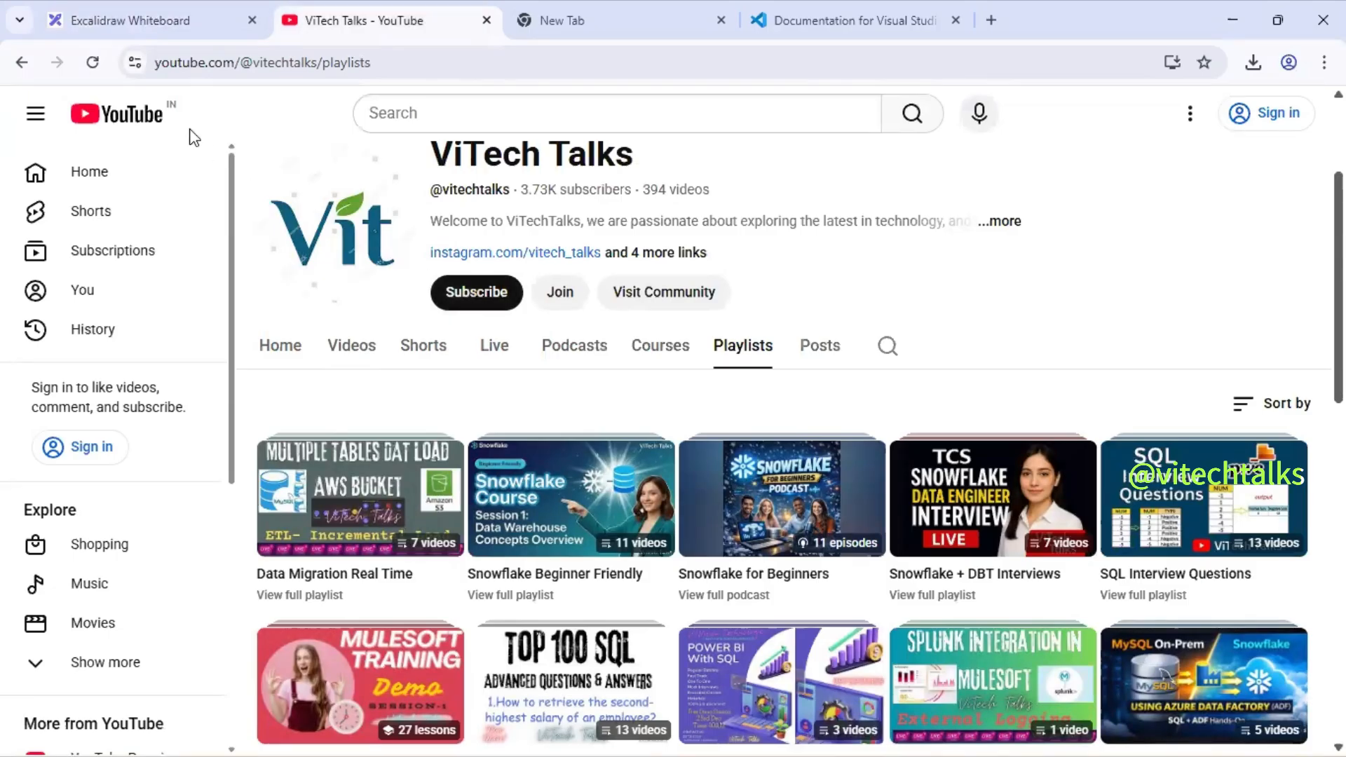
pyautogui.click(97, 19)
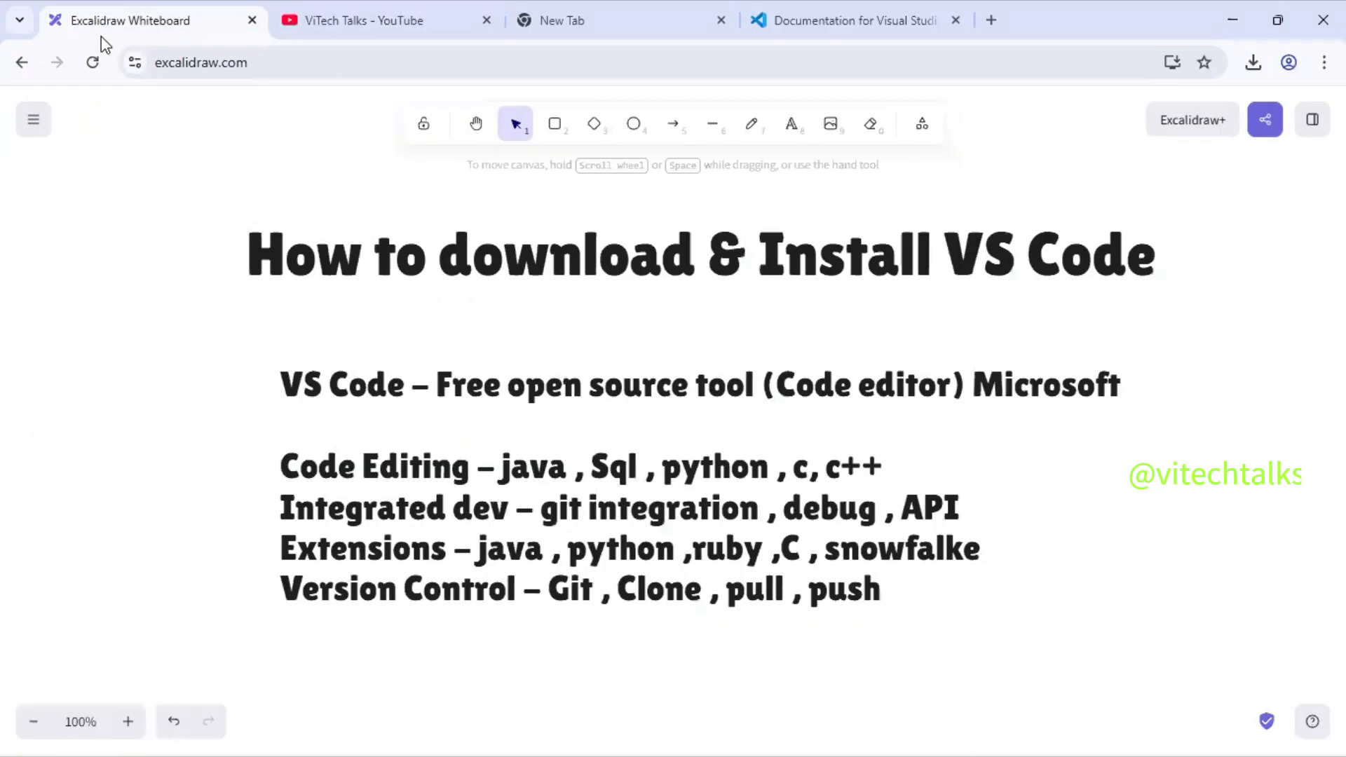